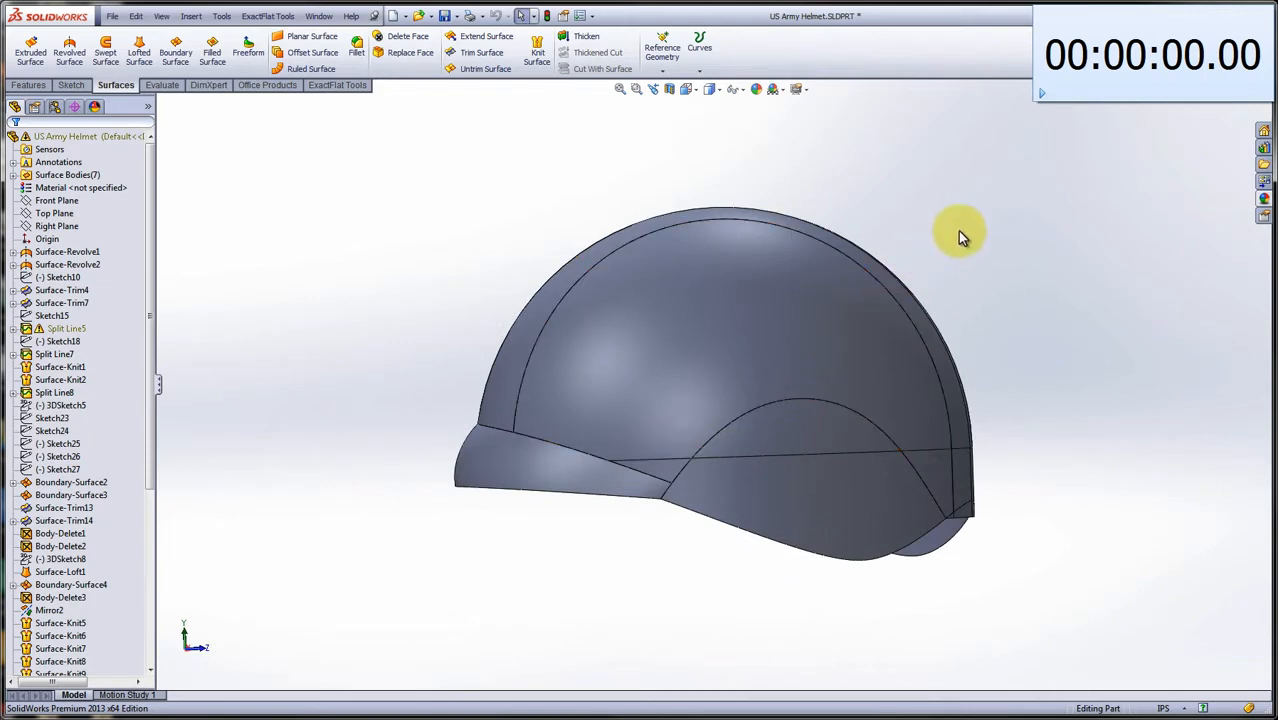
- Start Create Pieces and create a piece from the two faces of the helmet's near-side ear flap
middle_drag(958, 231, 970, 380)
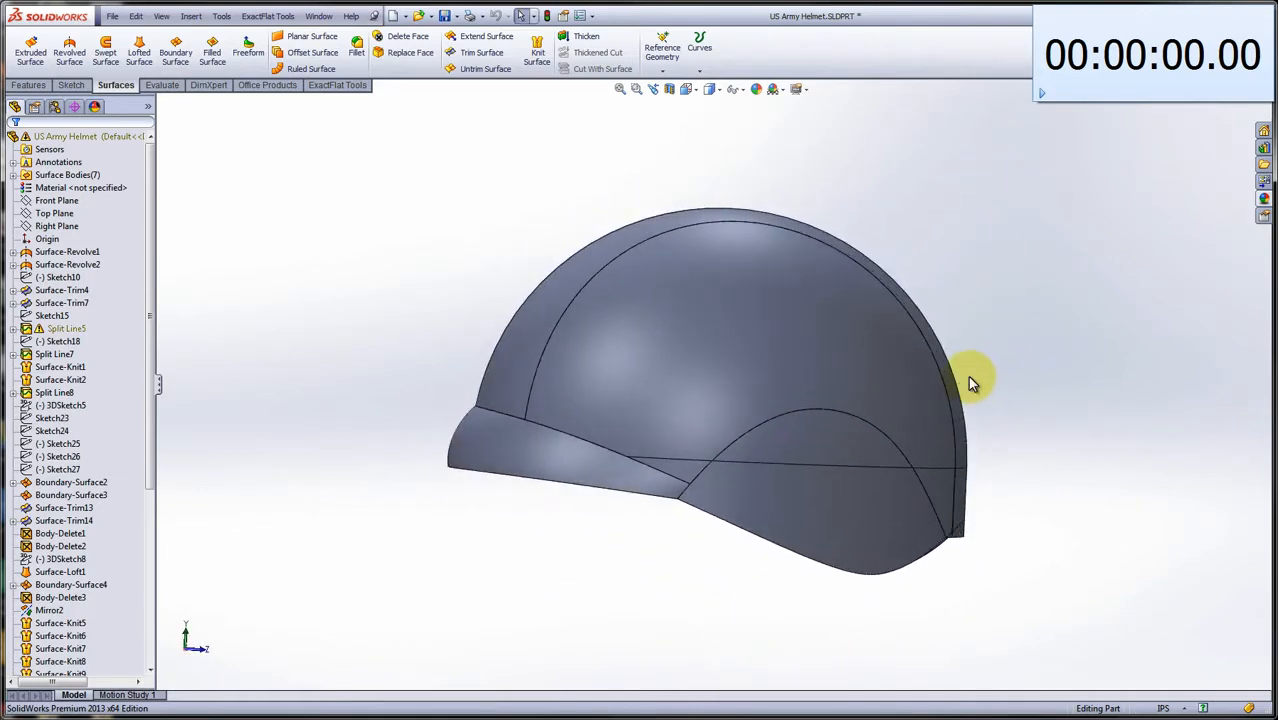
click(326, 86)
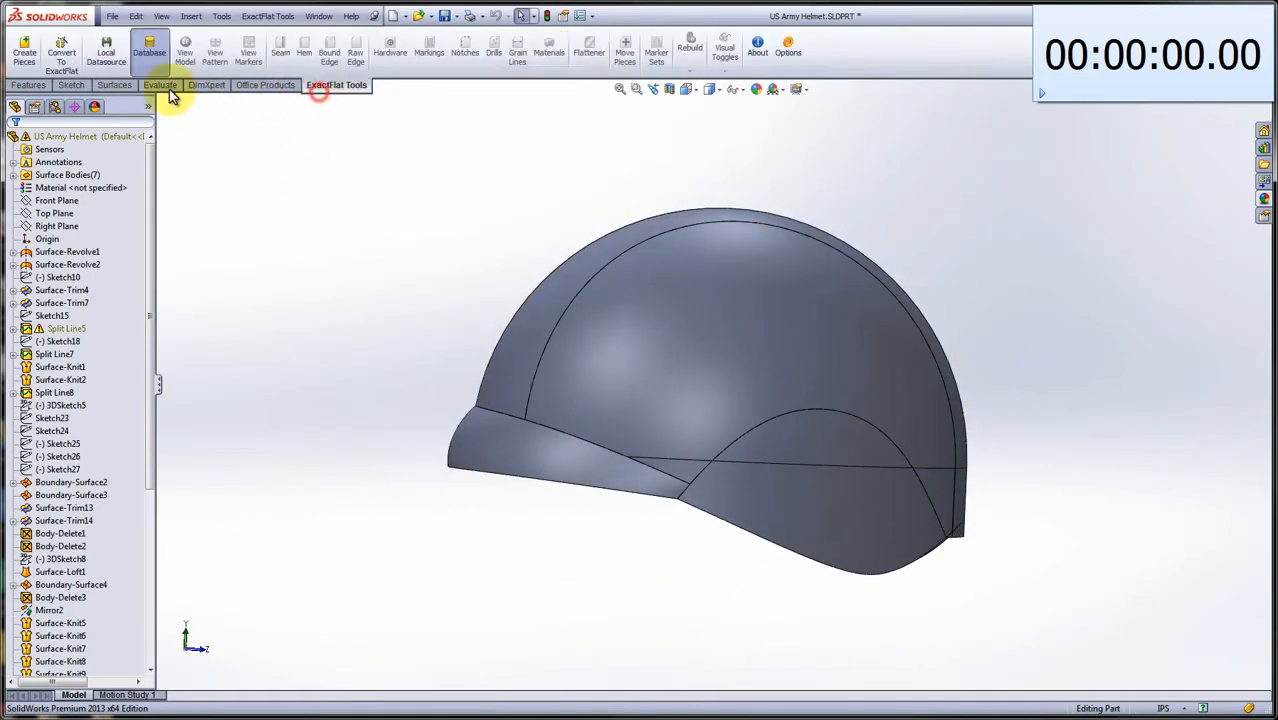
click(35, 73)
click(1041, 94)
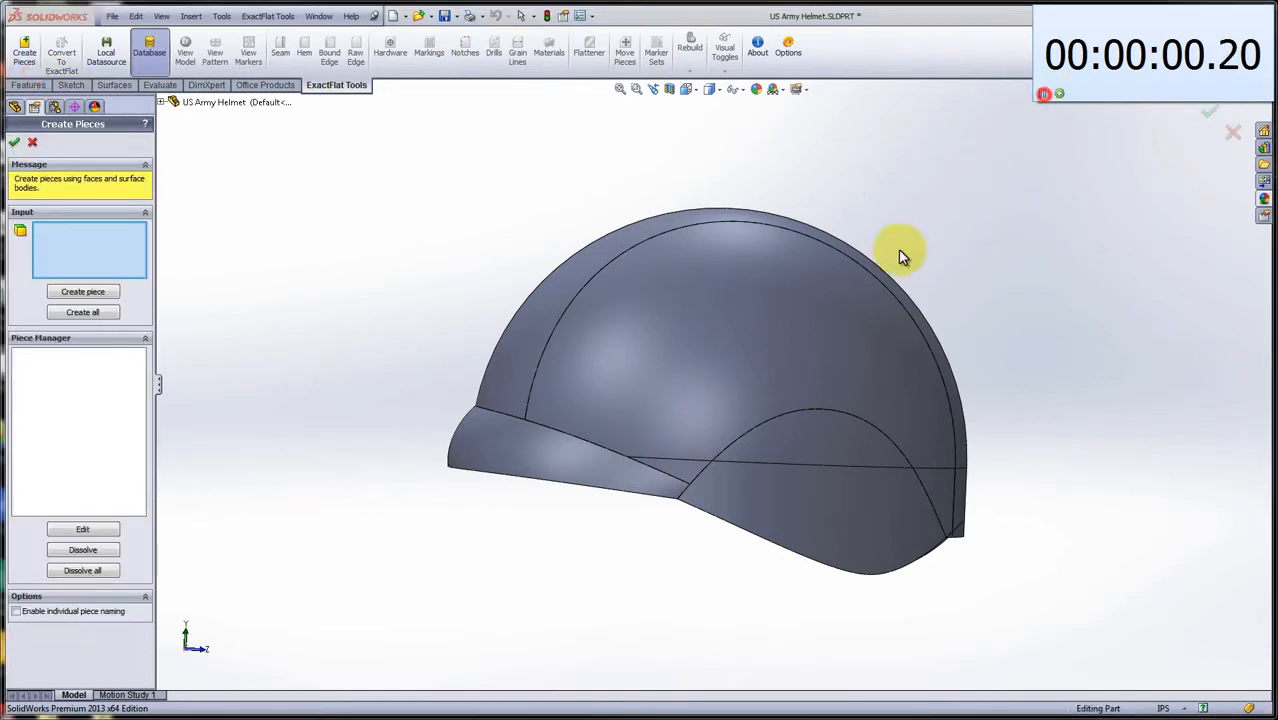
click(830, 509)
click(822, 439)
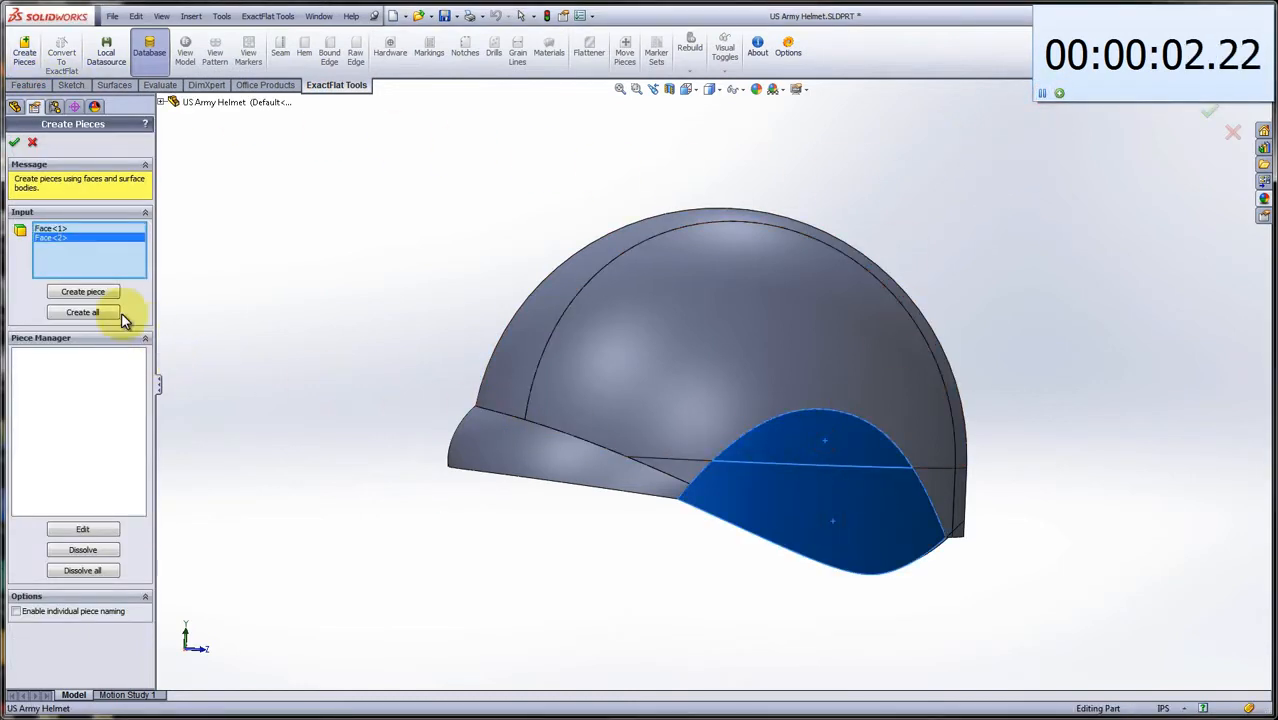
click(90, 291)
- Create a second piece from the four faces of the side panel surrounding the near-side ear flap, including the small rear corner faces
click(666, 462)
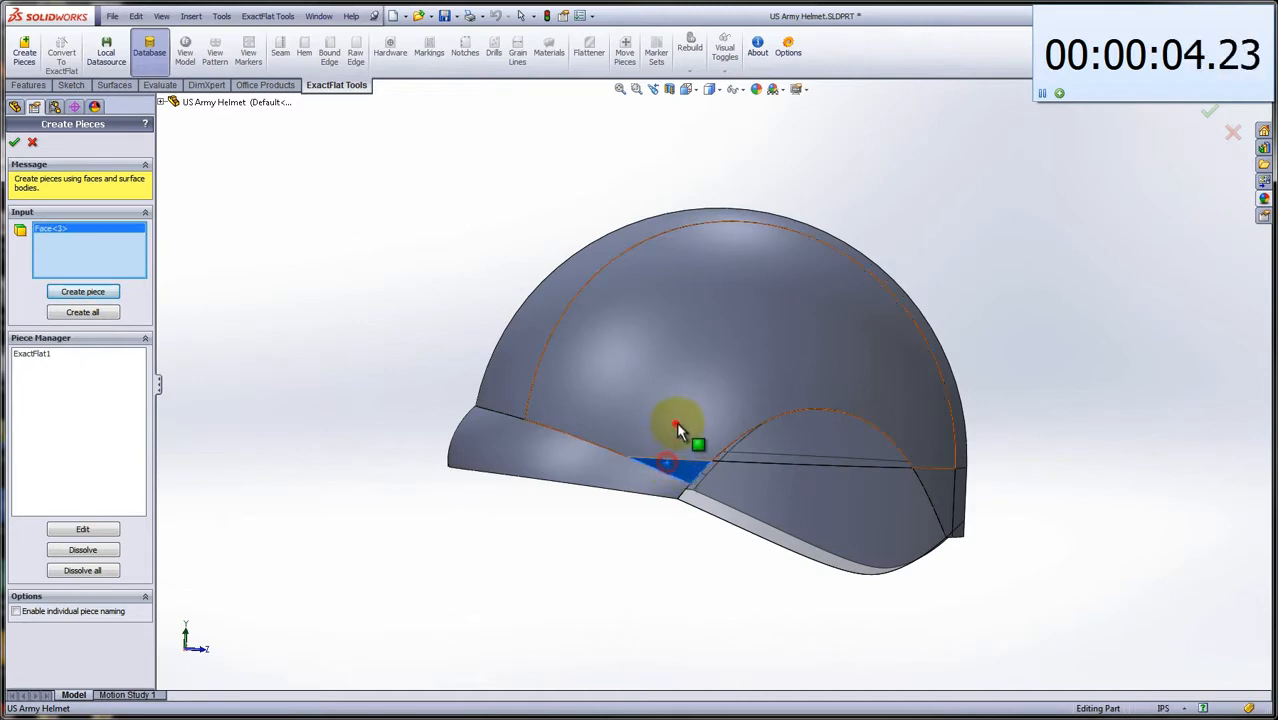
click(676, 421)
scroll(878, 518, down, 2)
middle_drag(906, 515, 801, 515)
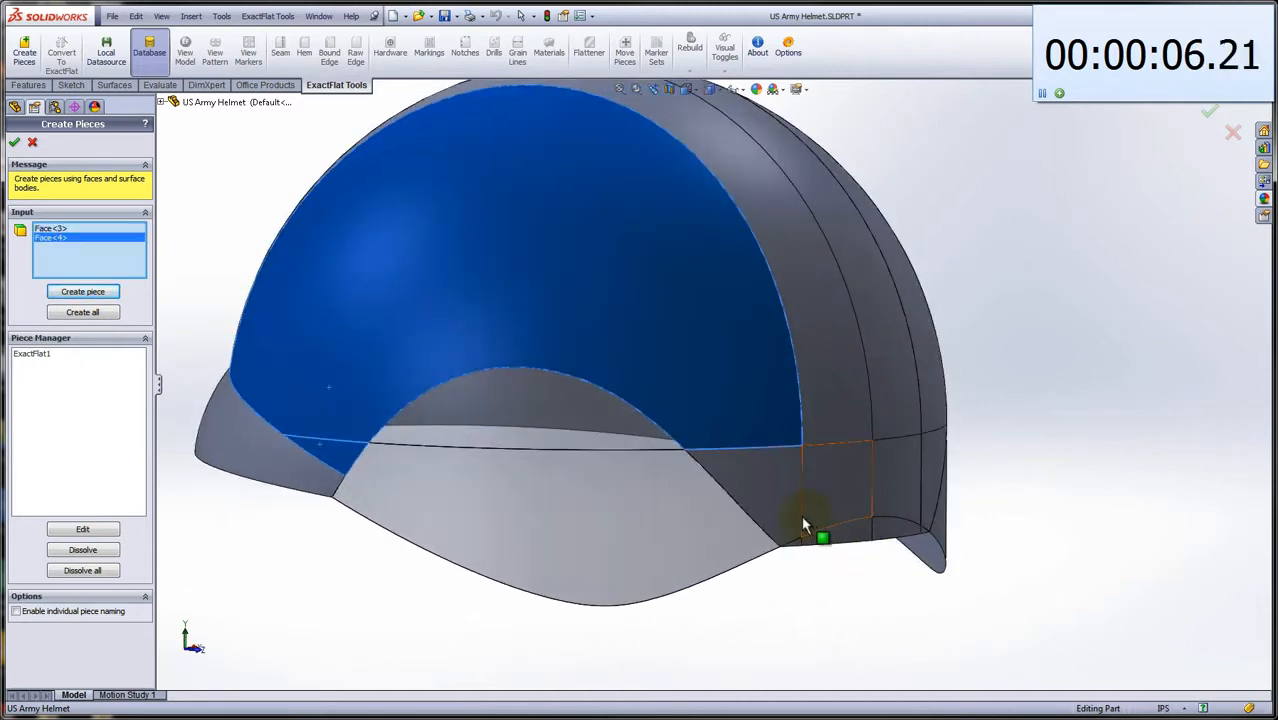
scroll(801, 515, down, 3)
click(782, 509)
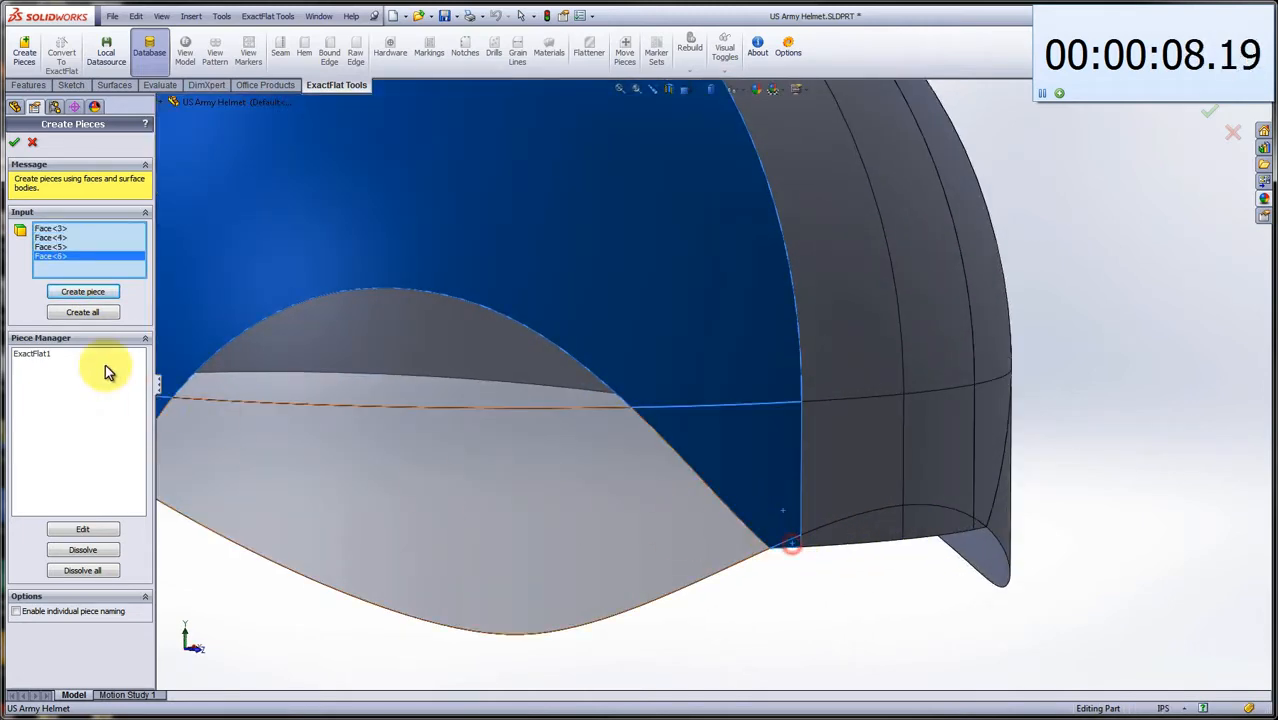
click(62, 291)
- Create a piece from the helmet's front visor face
scroll(231, 395, up, 3)
middle_drag(231, 397, 305, 394)
click(362, 379)
middle_drag(205, 353, 455, 475)
click(83, 291)
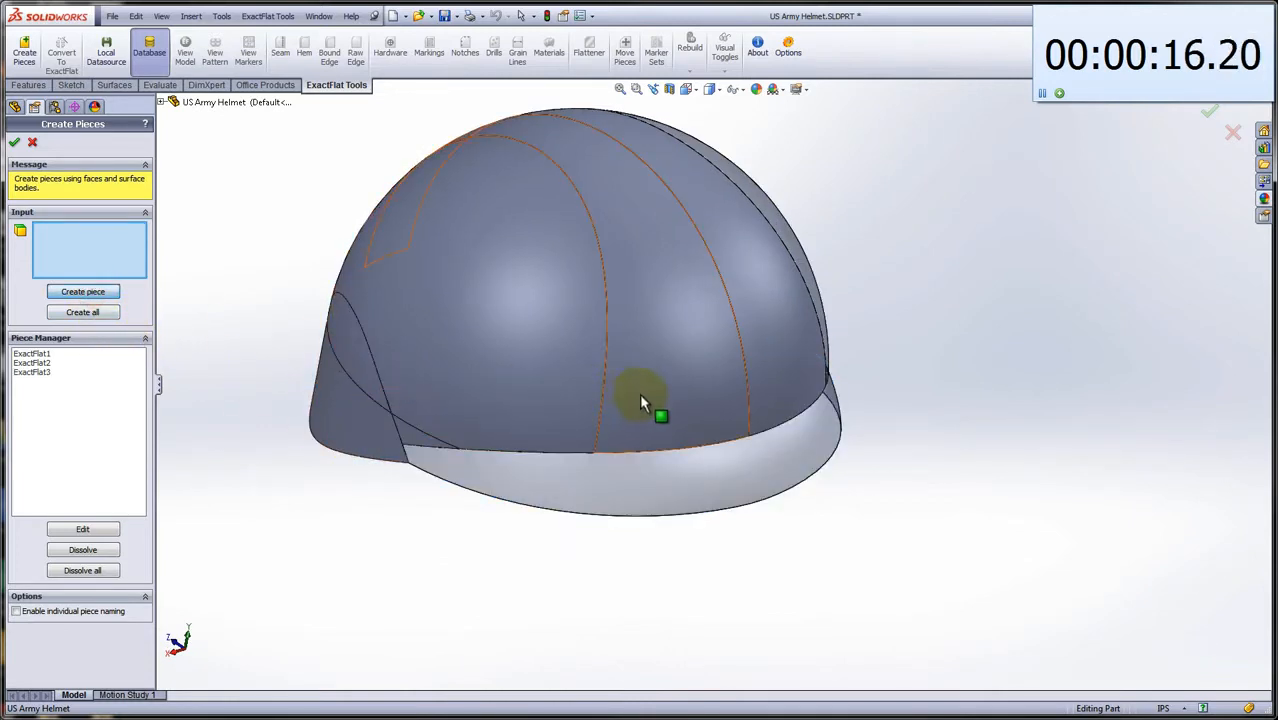
- Create a piece from the six faces of the center band running from the front over the crown to the rear edge
click(639, 393)
click(767, 378)
middle_drag(472, 375, 409, 409)
scroll(300, 377, down, 5)
click(409, 409)
click(465, 416)
click(421, 454)
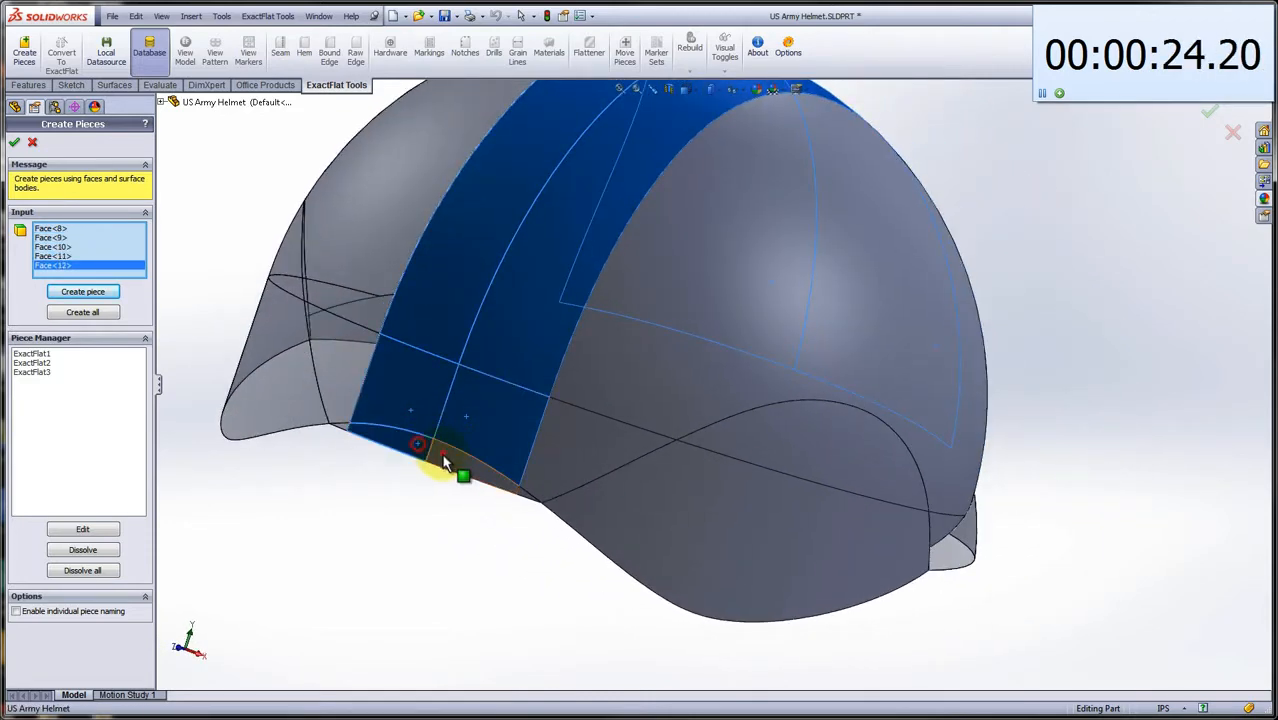
click(98, 291)
- Create a piece from the four faces of the opposite side panel, including its small rear corner faces
middle_drag(377, 415, 415, 413)
scroll(415, 413, down, 3)
click(652, 480)
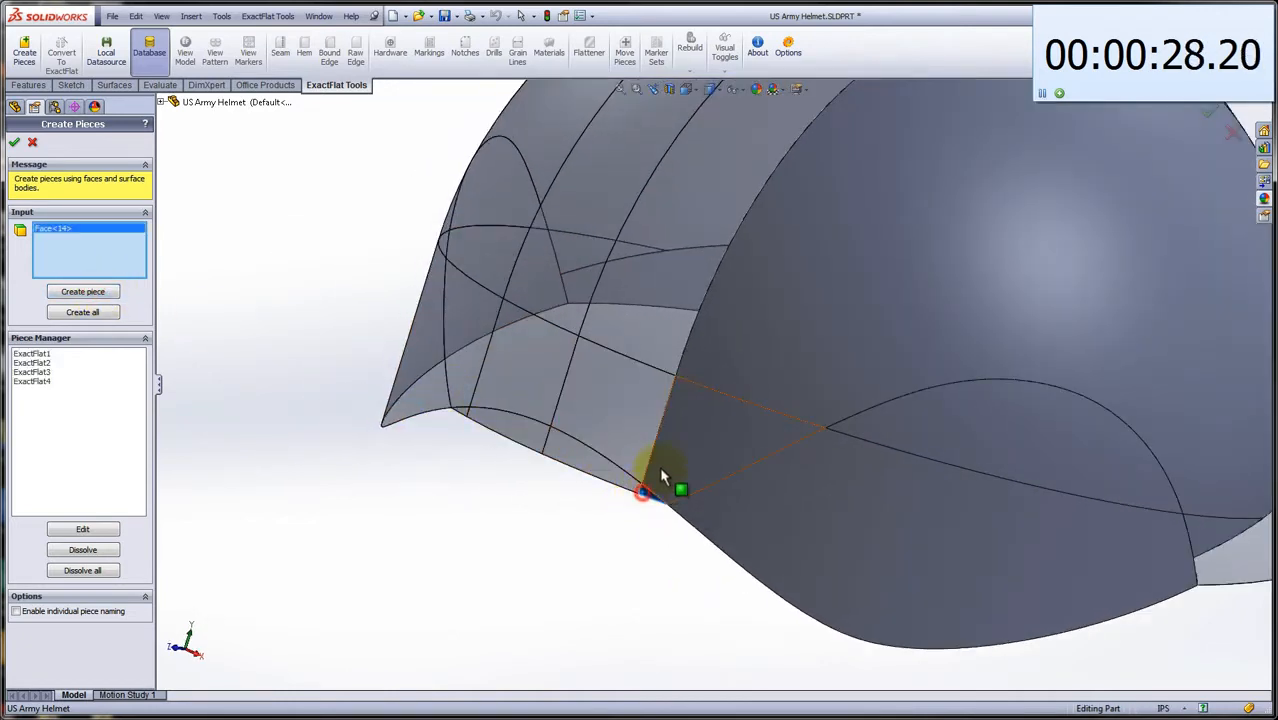
click(686, 469)
scroll(700, 465, up, 5)
middle_drag(769, 457, 701, 451)
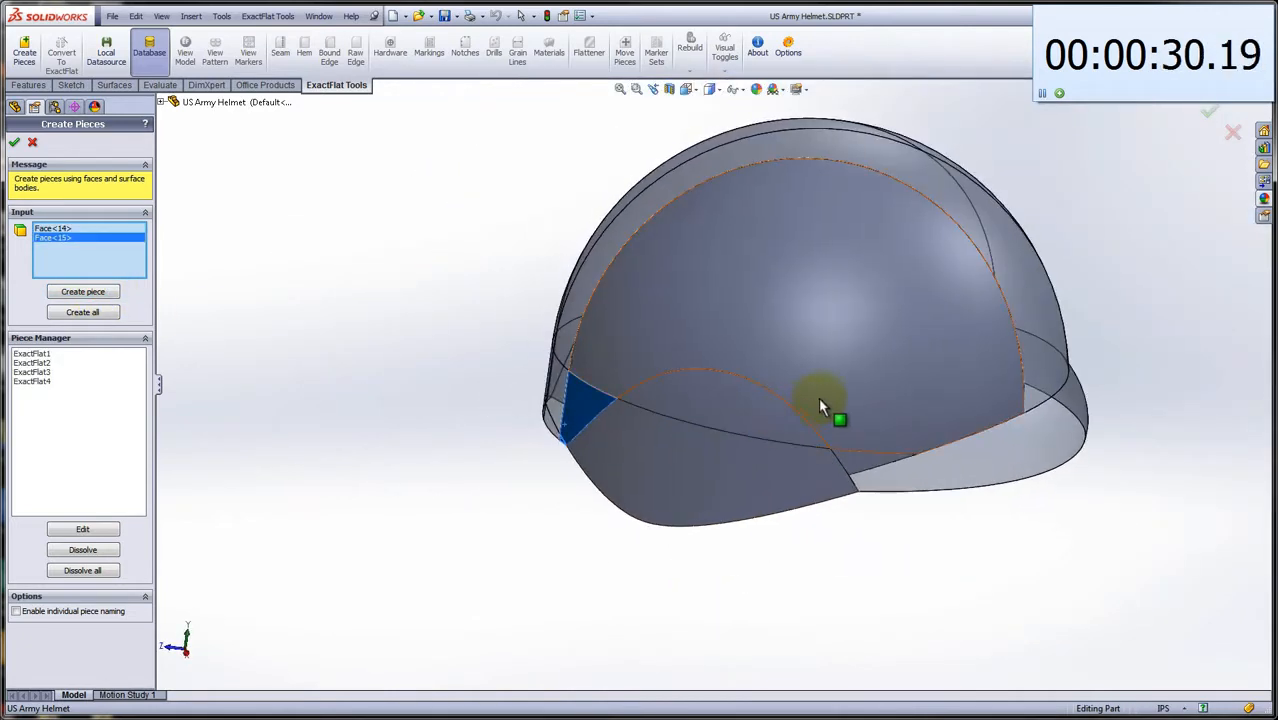
click(827, 408)
click(845, 458)
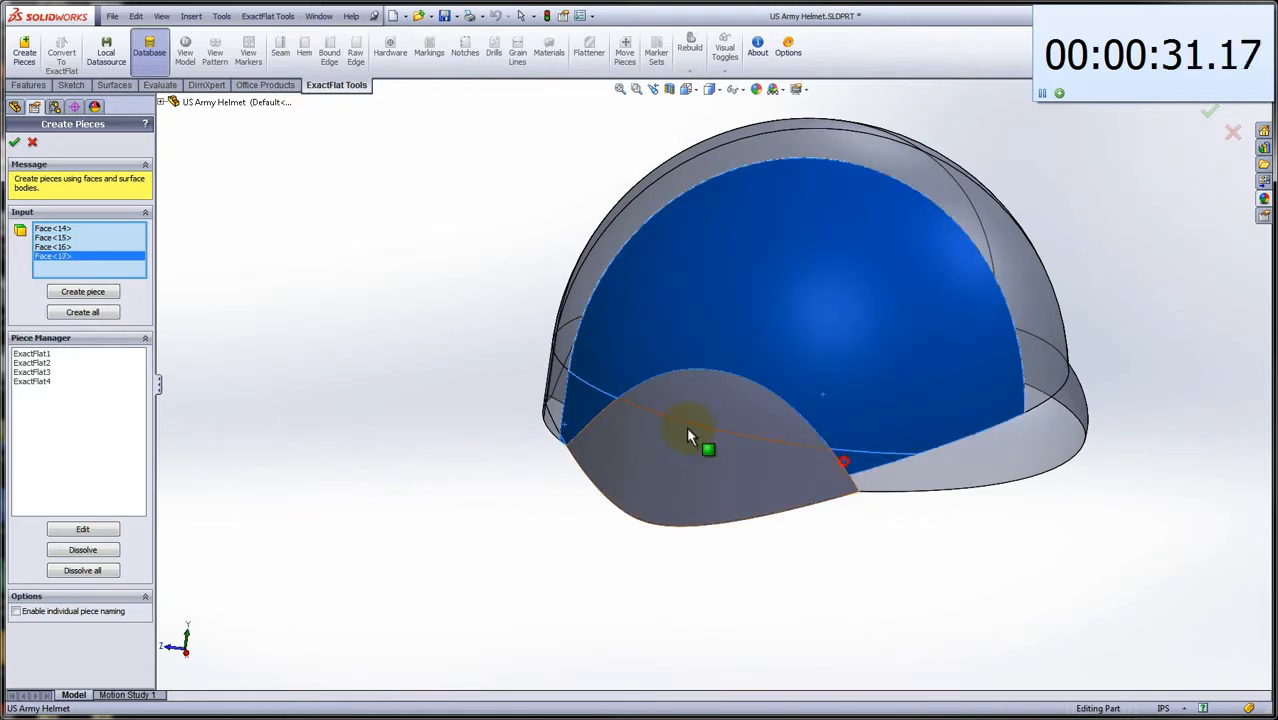
click(98, 298)
- Create the last piece from the two faces of the remaining ear flap and accept the piece creation
click(749, 478)
click(744, 424)
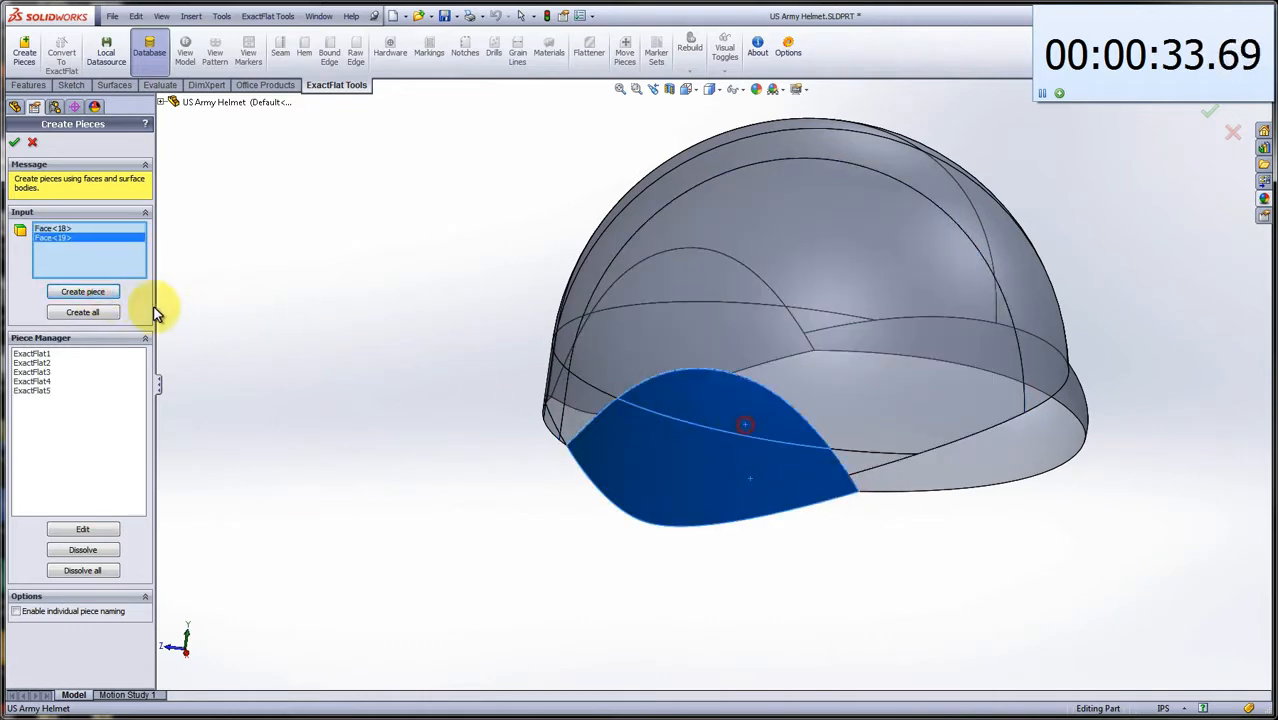
click(77, 292)
middle_drag(568, 431, 285, 451)
scroll(948, 205, down, 3)
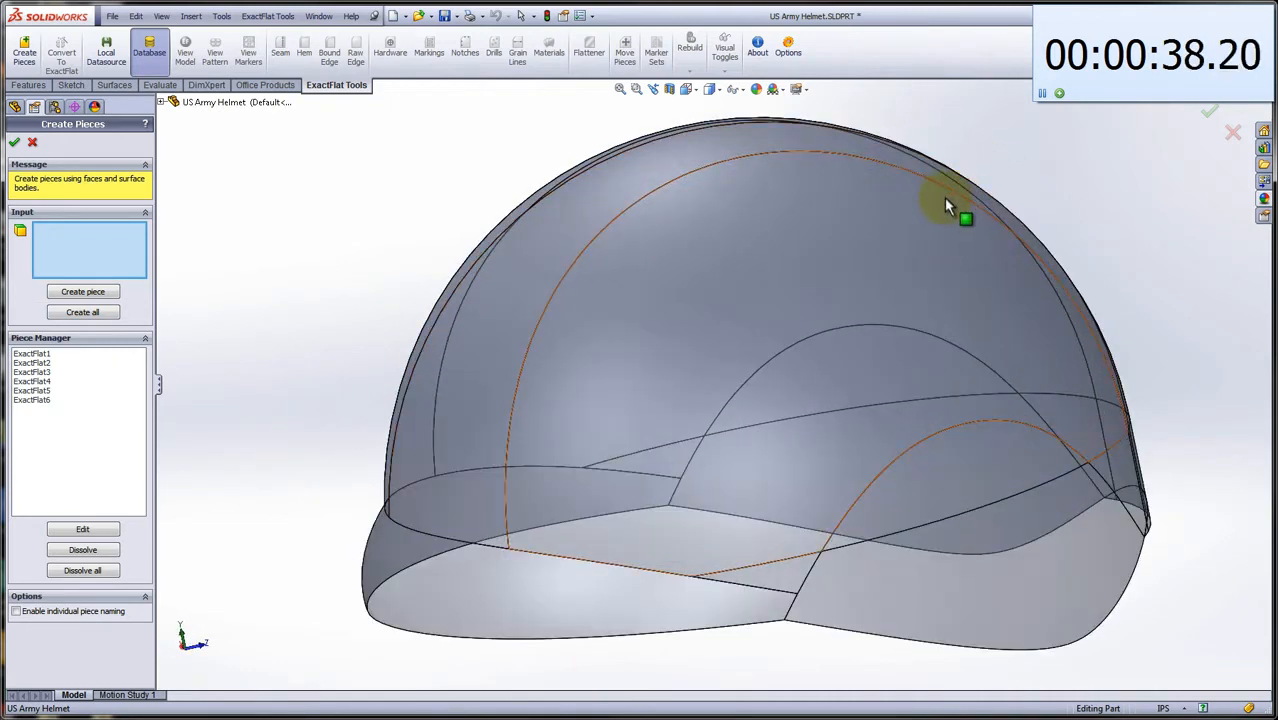
key(Left)
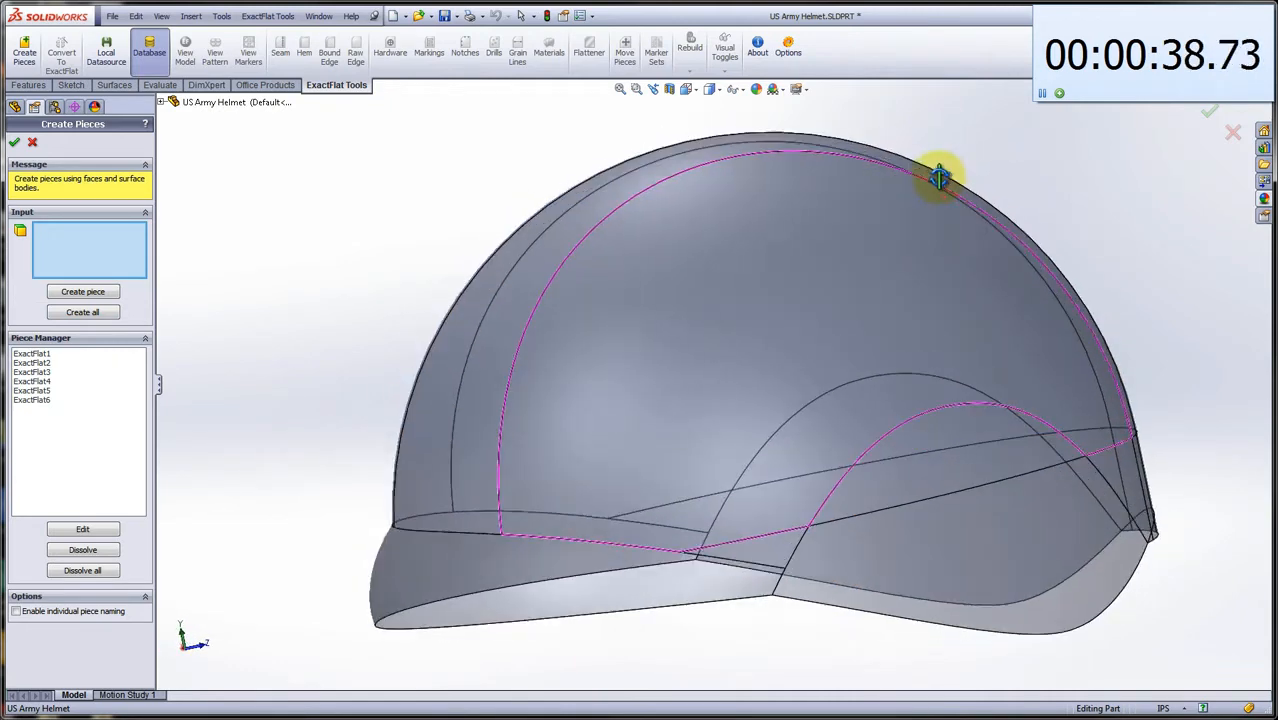
click(16, 145)
click(925, 512)
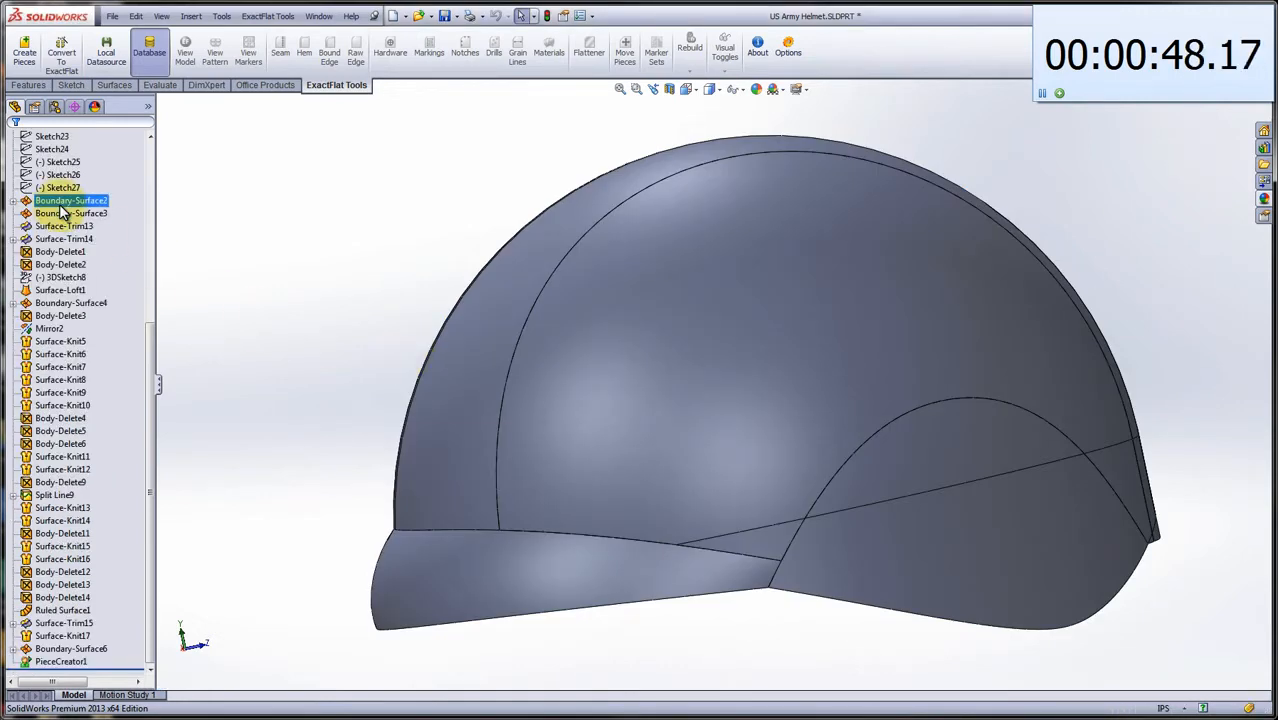
- Convert the model to ExactFlat, assigning the Carbon Fiber Fabric material with type ID 141 to all six pieces
click(60, 56)
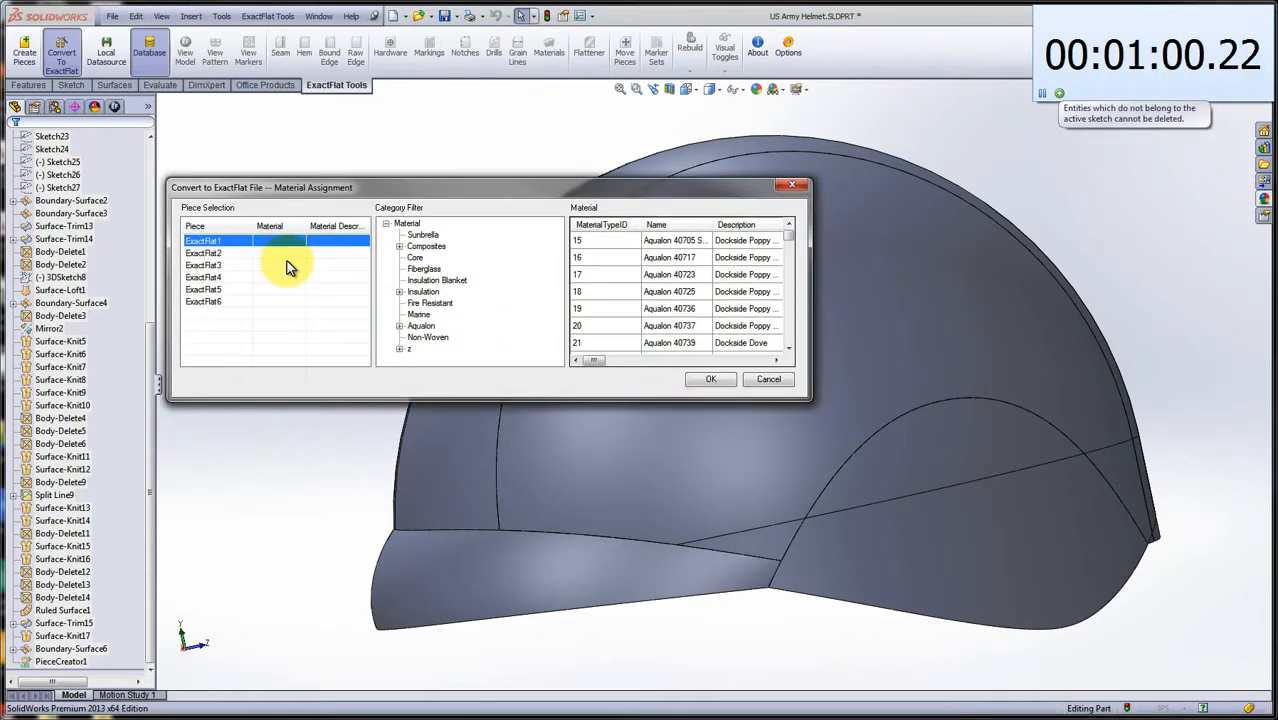
drag(246, 309, 227, 240)
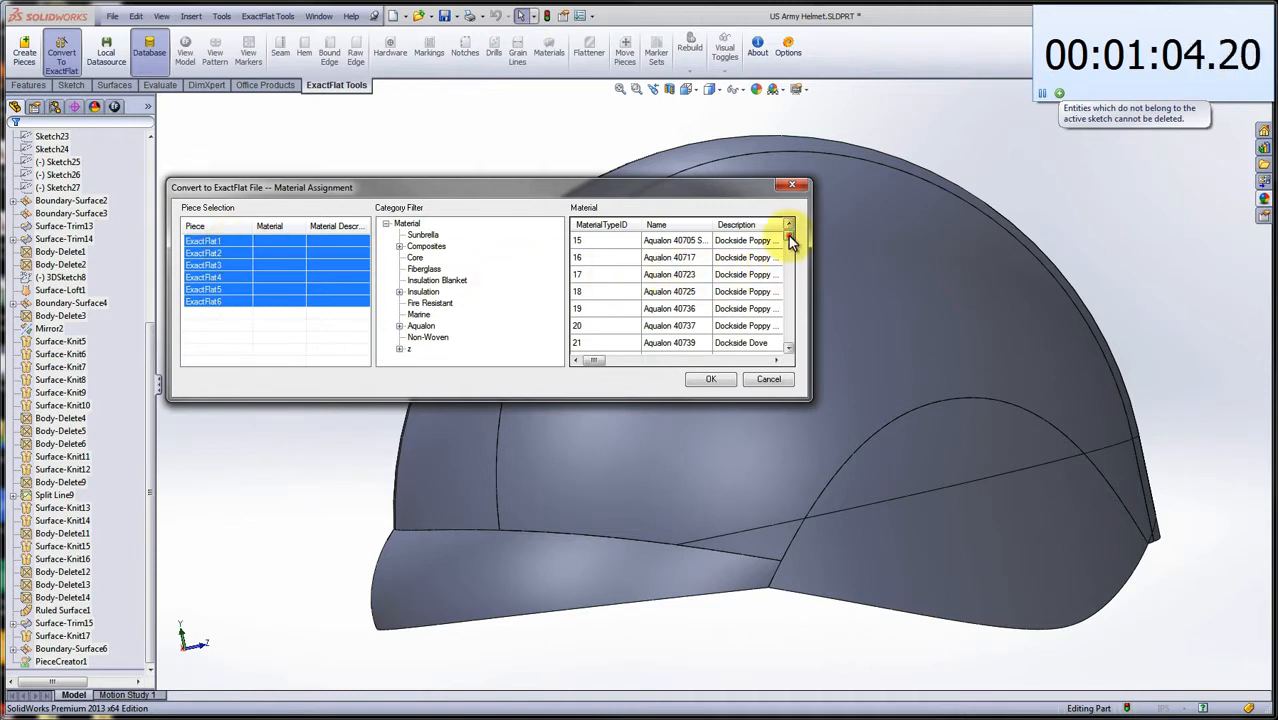
drag(788, 236, 812, 326)
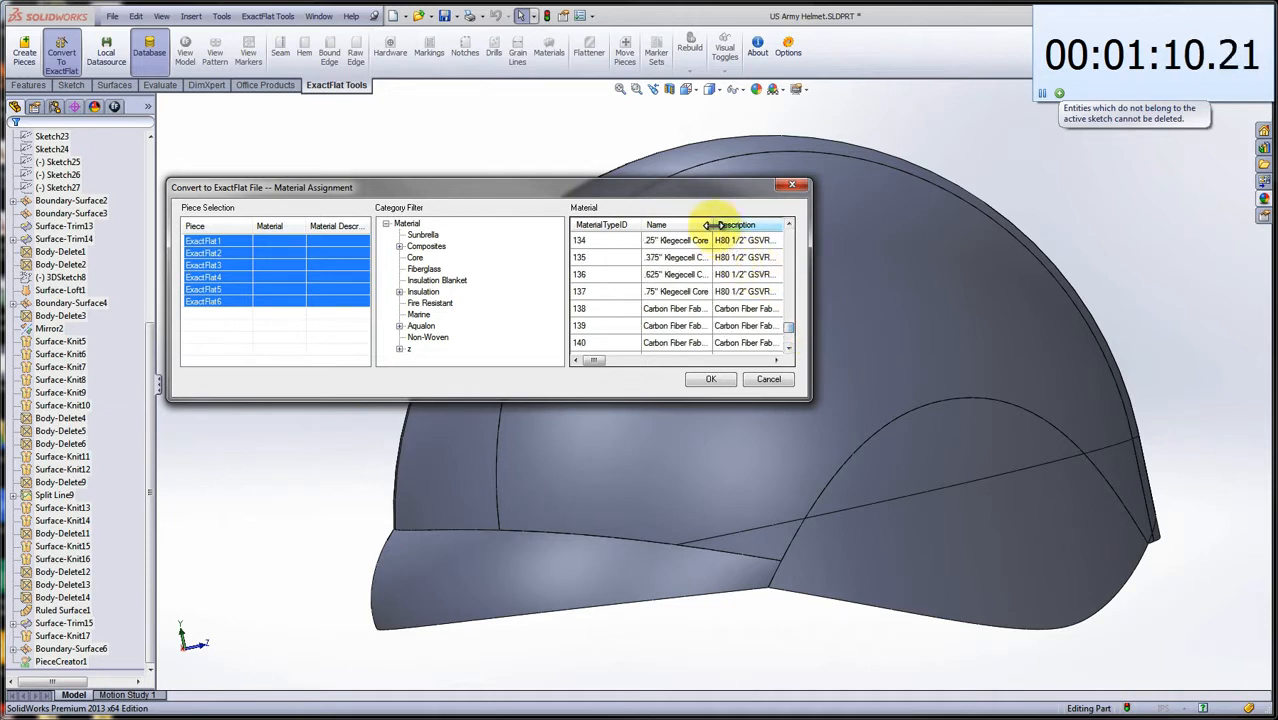
drag(712, 225, 731, 226)
scroll(710, 296, down, 1)
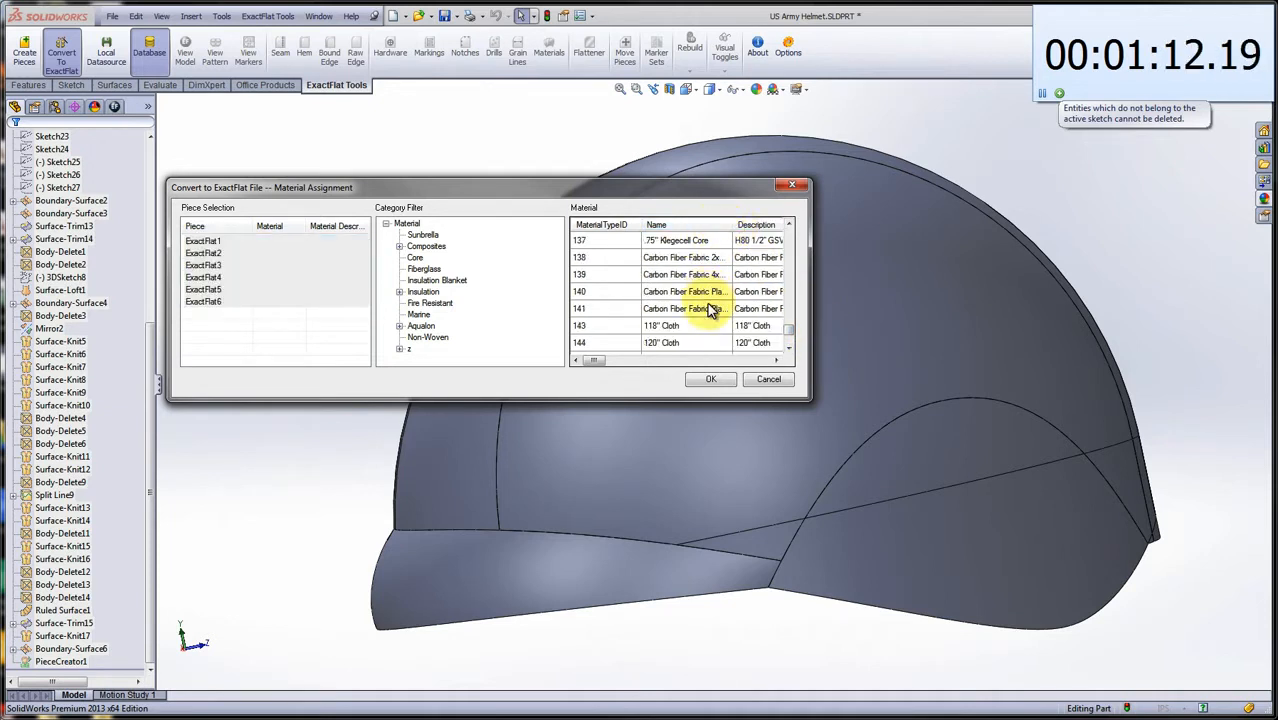
double_click(709, 310)
click(711, 380)
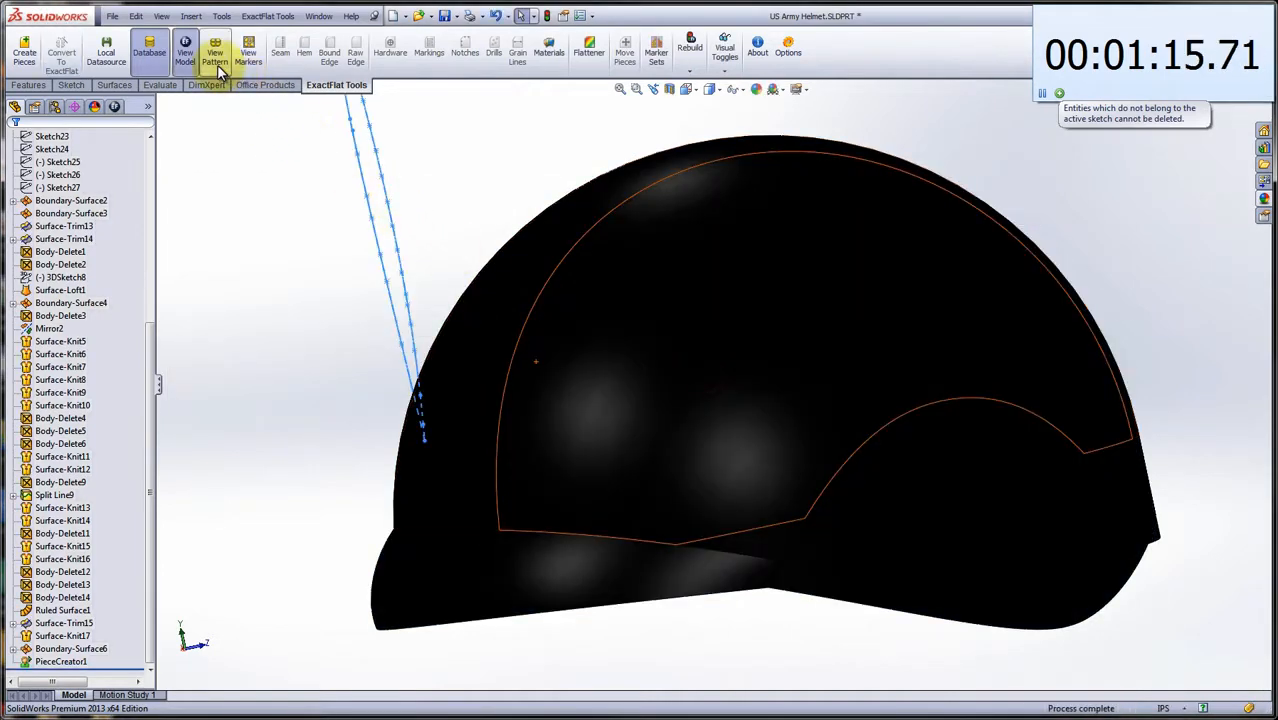
- Display the flat pattern and rotate the center band piece upright with Move Pieces
click(217, 64)
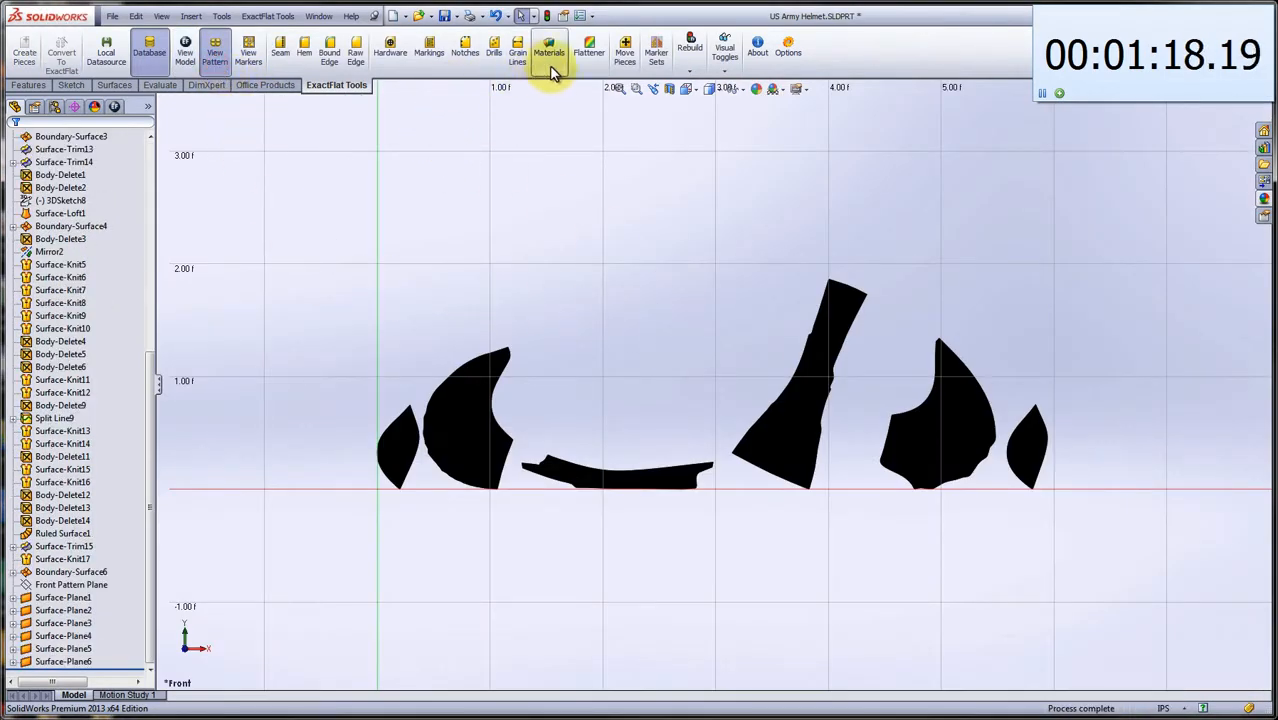
click(624, 70)
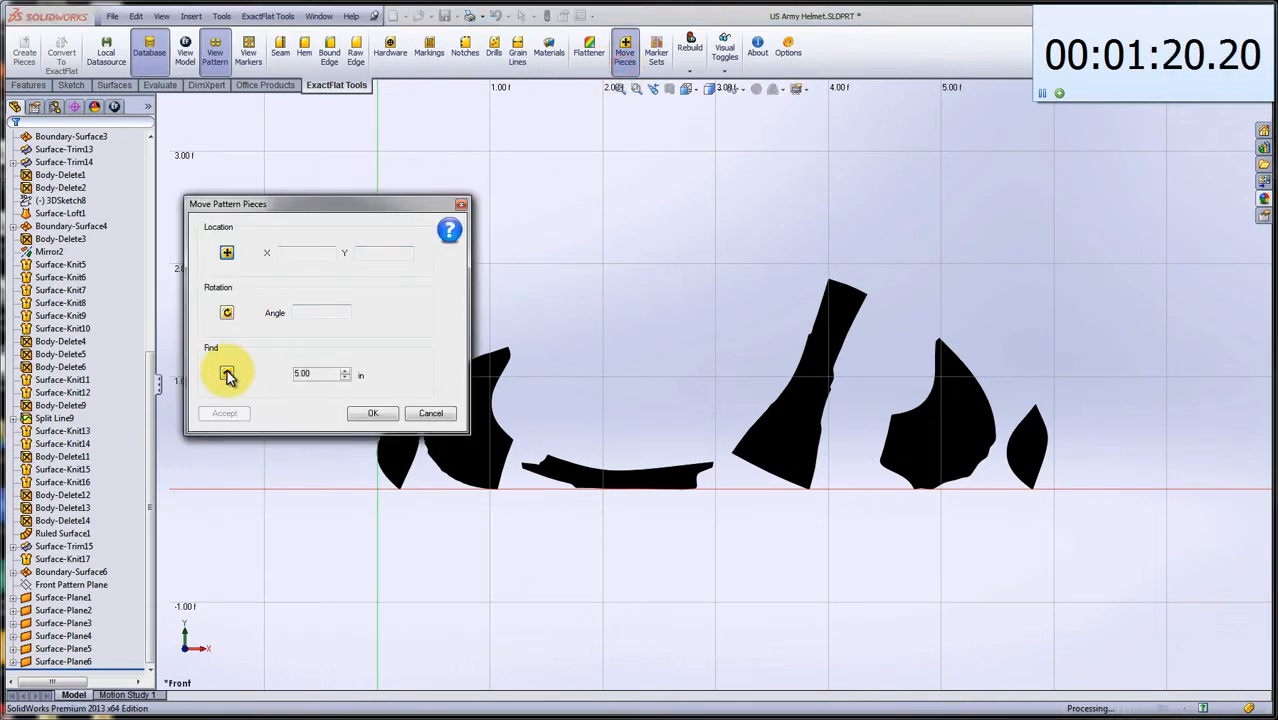
click(812, 316)
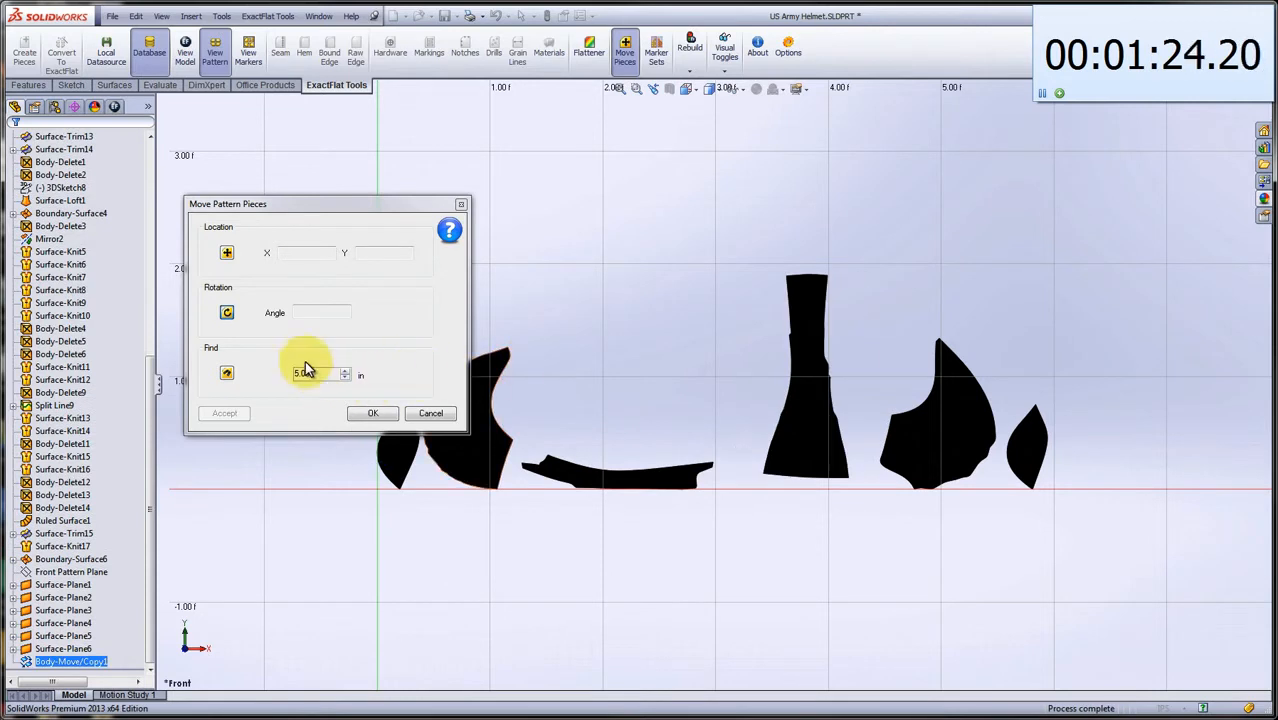
- Position the side panels beside the center band and the ear flaps beside their matching panel edges, using Find with 5.00 in spacing
click(228, 376)
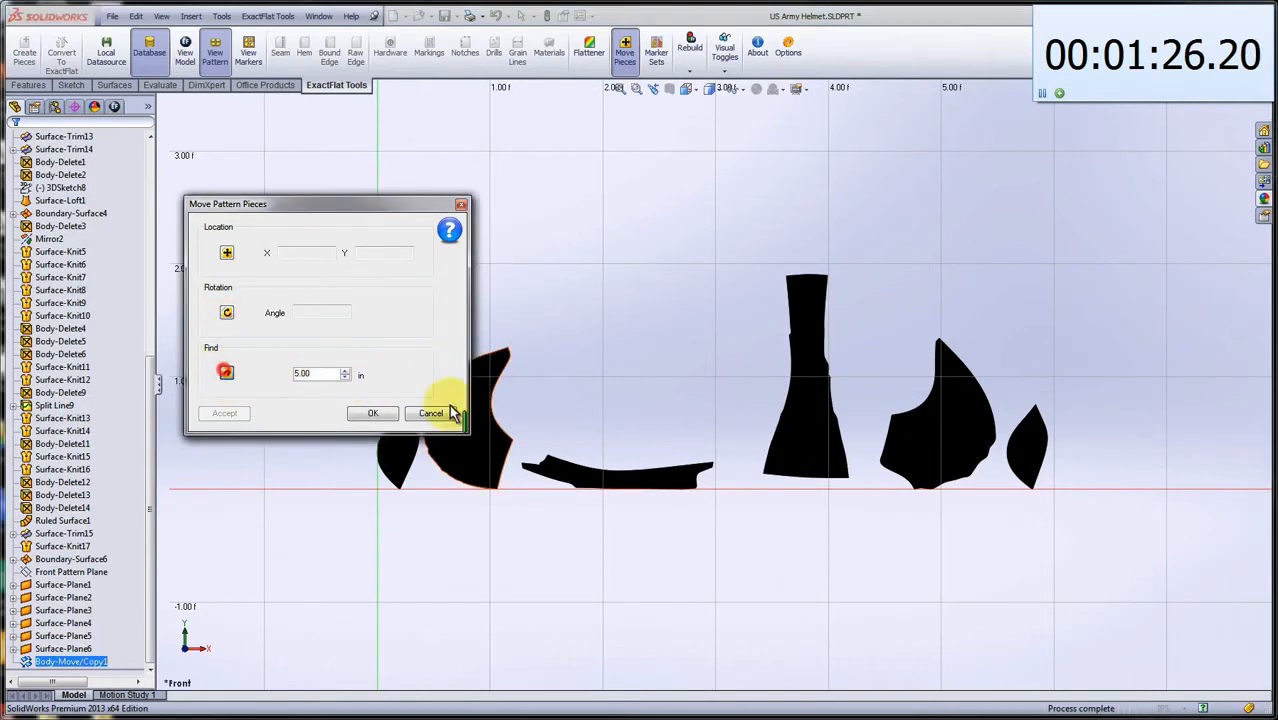
click(780, 406)
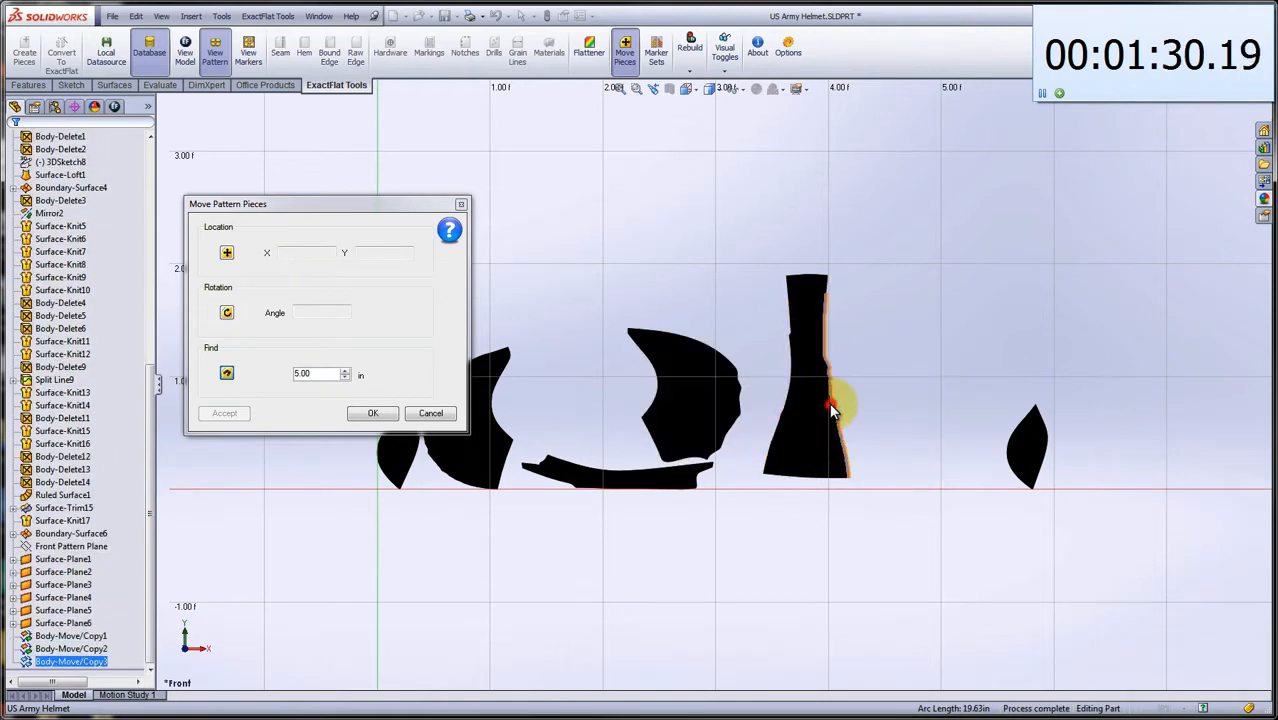
click(831, 408)
click(646, 394)
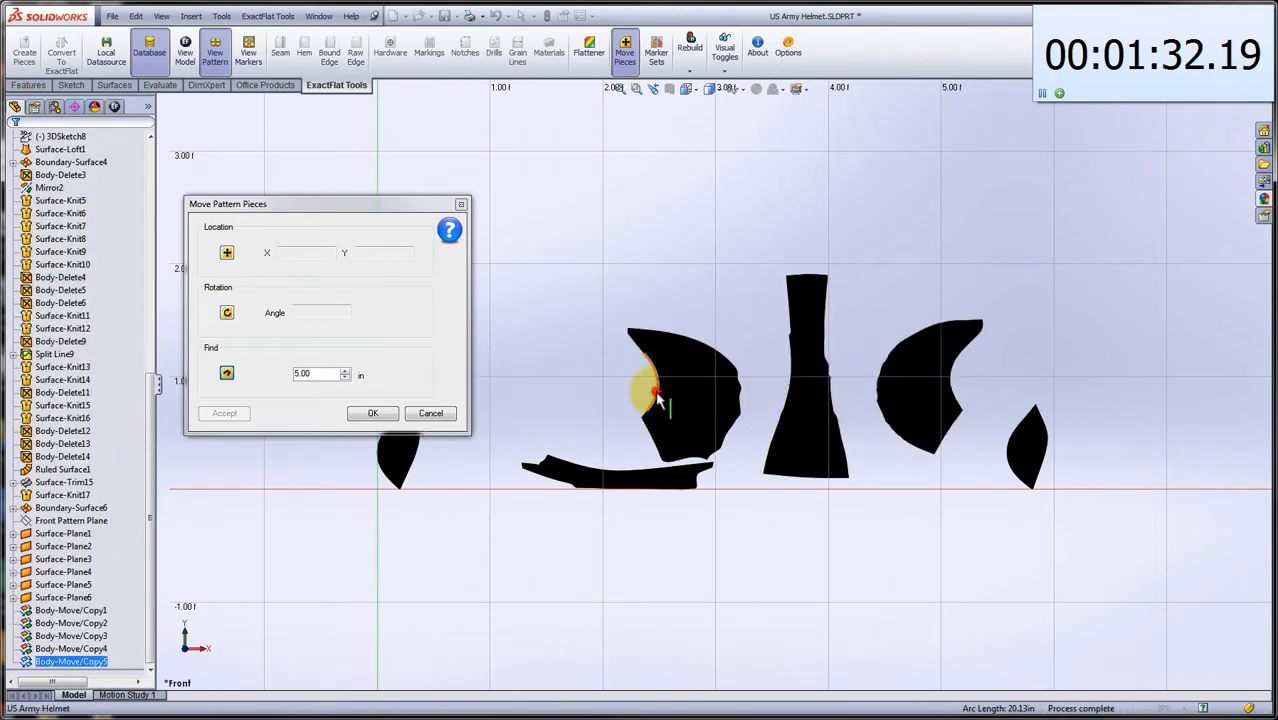
click(948, 392)
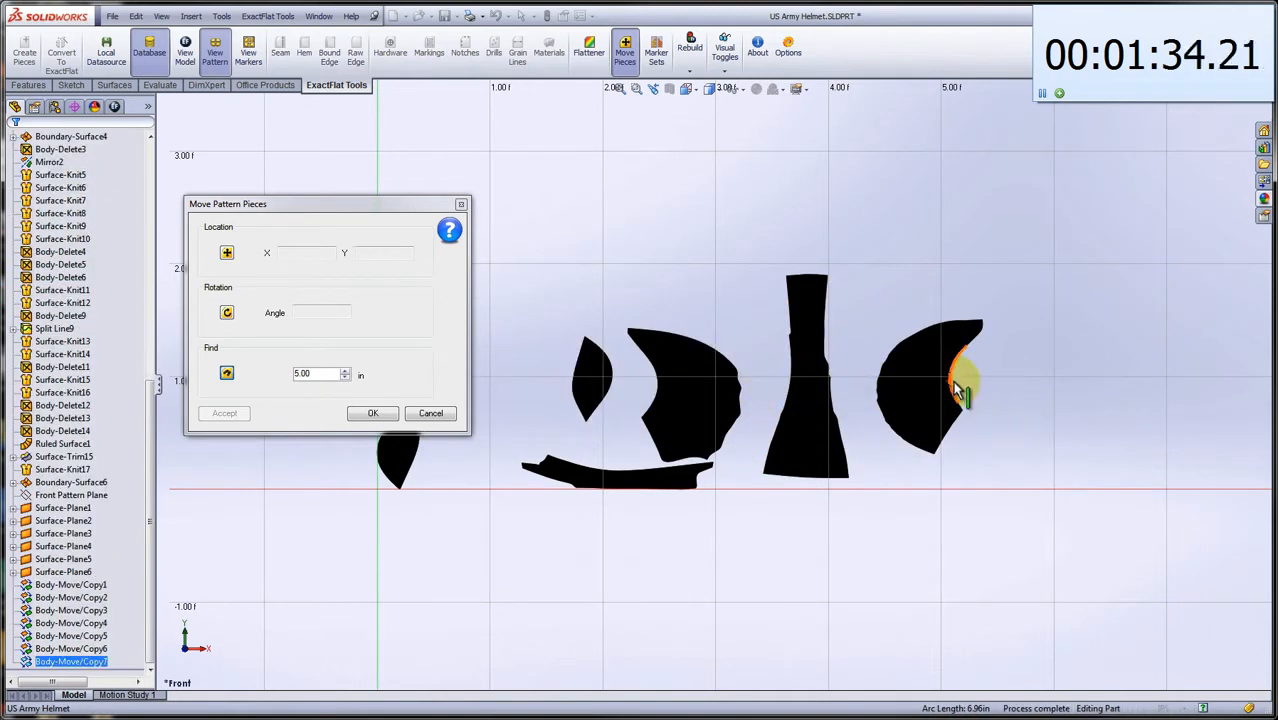
click(953, 381)
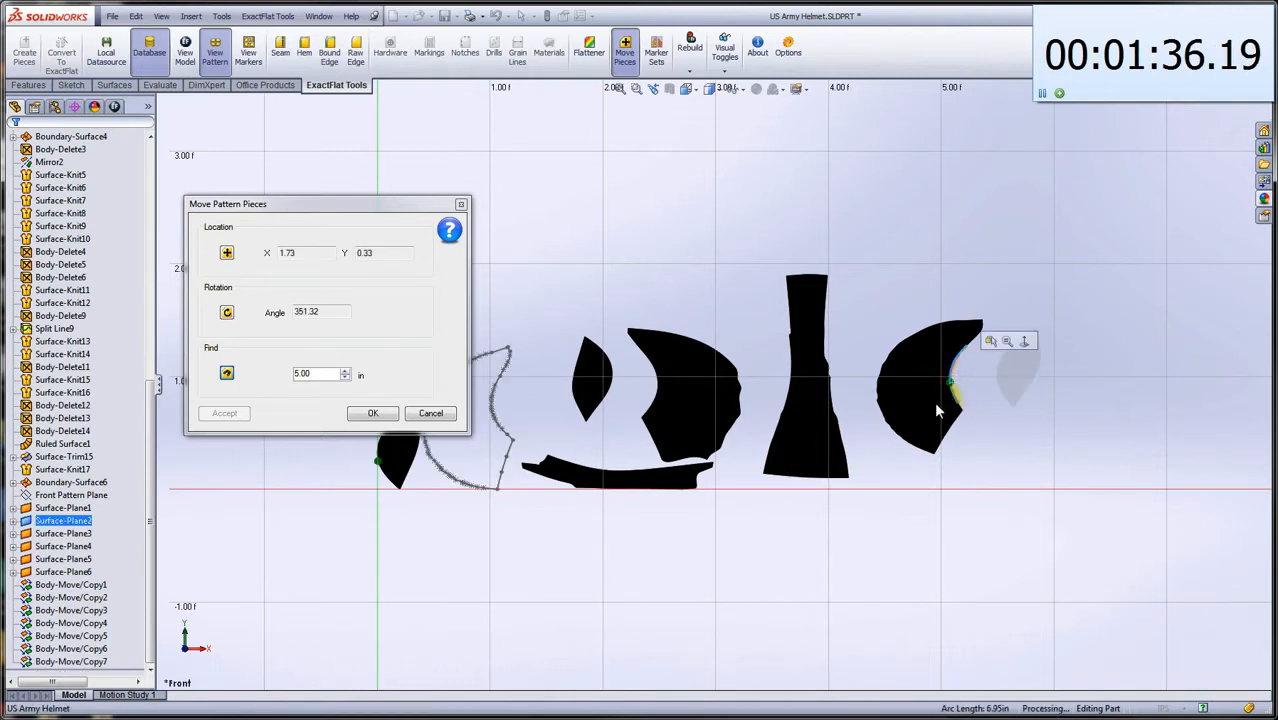
- Position the visor piece below the center band's wide end with Find, shift it slightly sideways, and finish moving pieces
click(818, 487)
click(814, 485)
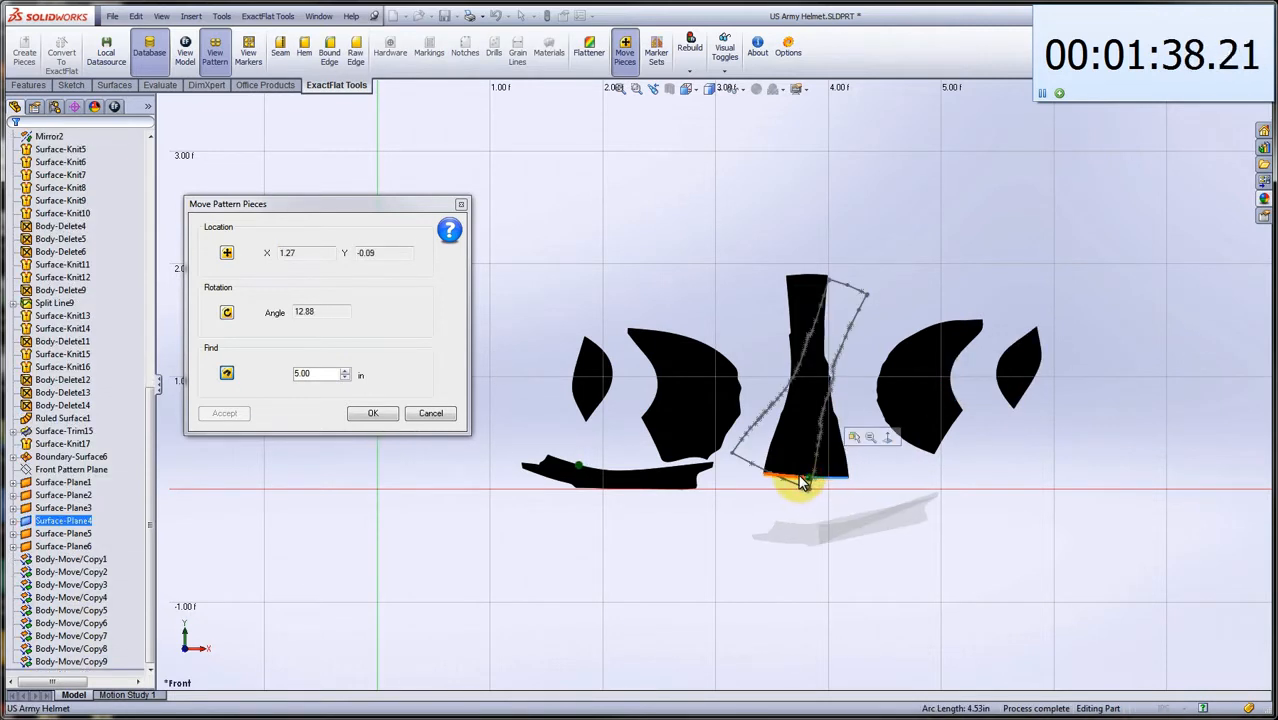
click(798, 474)
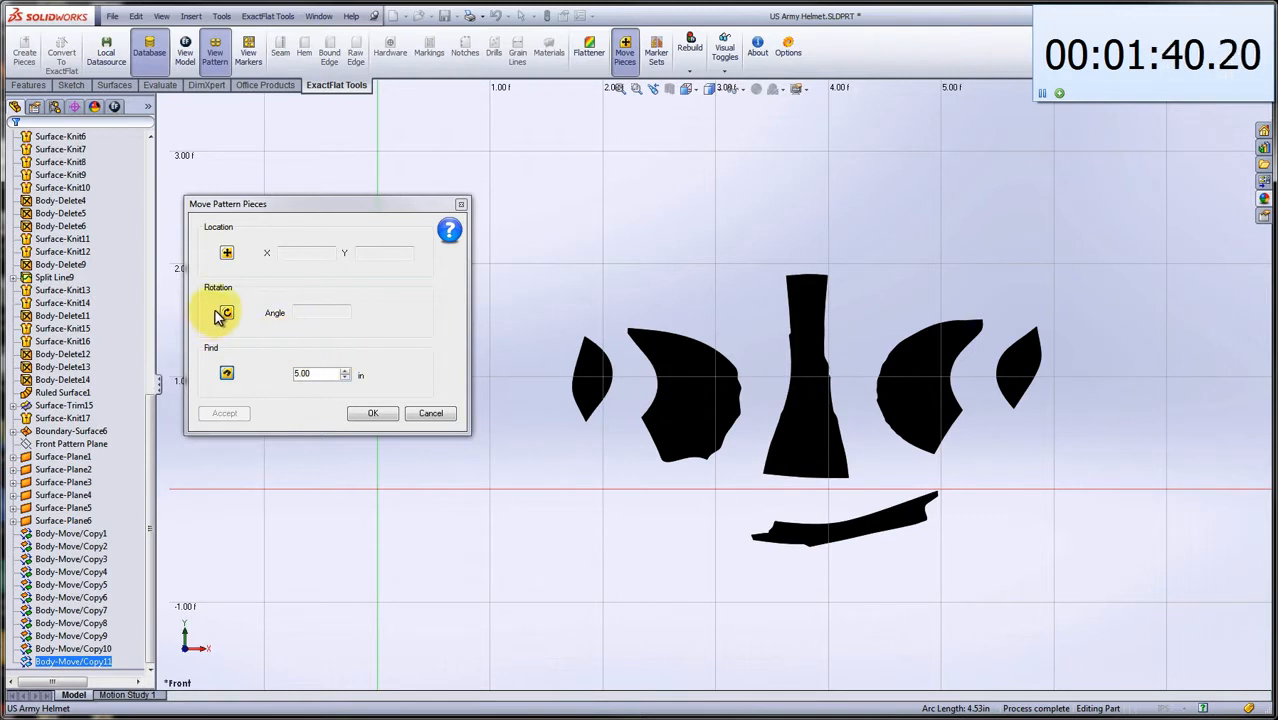
click(227, 255)
click(866, 535)
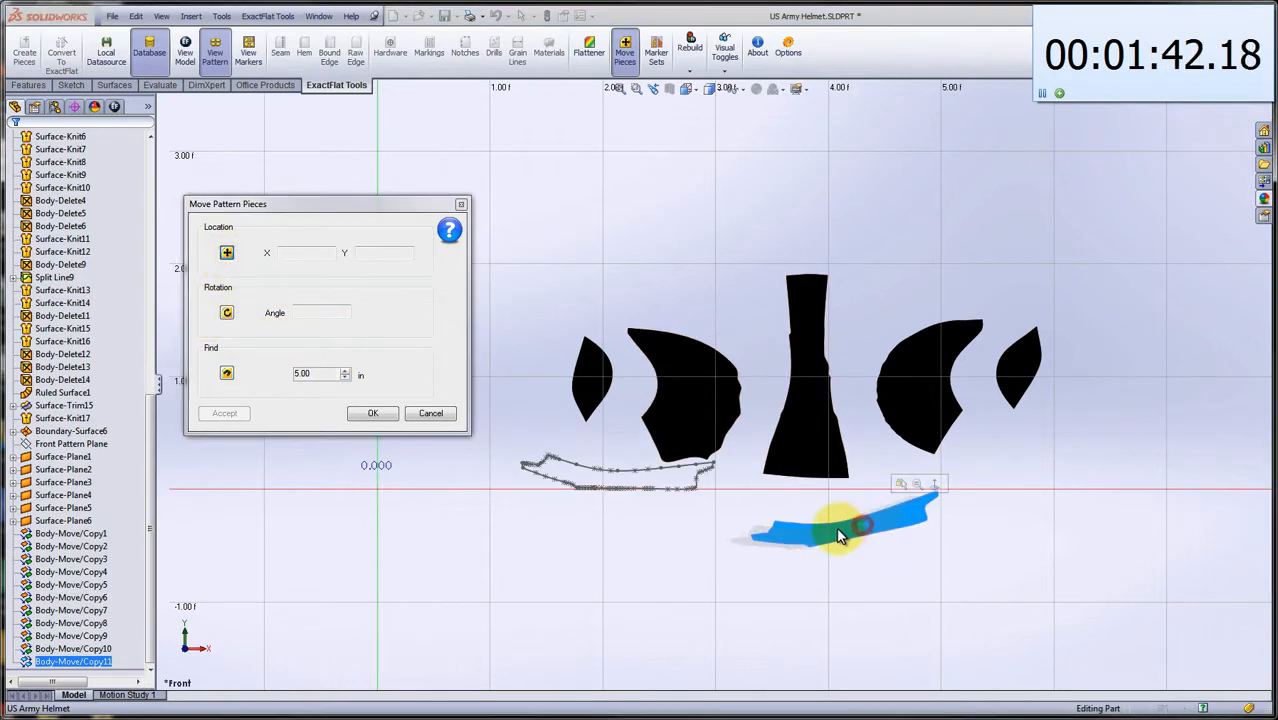
click(430, 413)
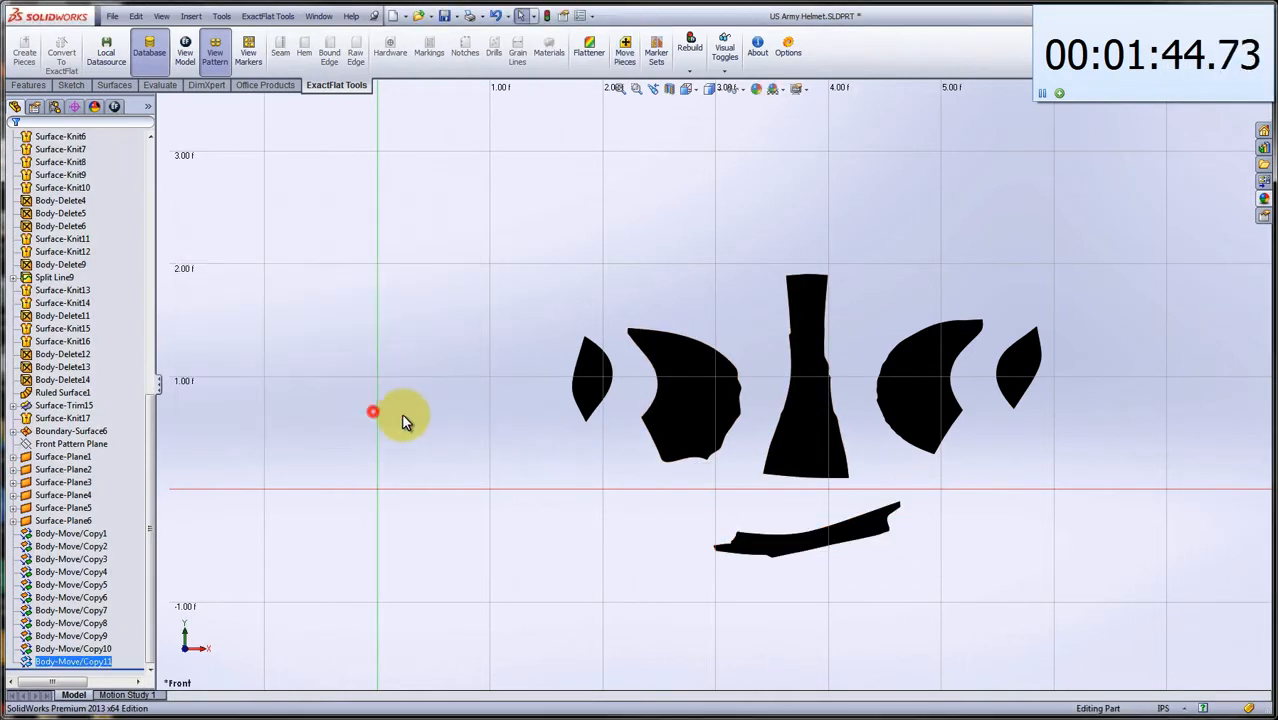
- Open the 3D to 2D Flattener, enlarge its window and remesh all six helmet pieces
click(583, 72)
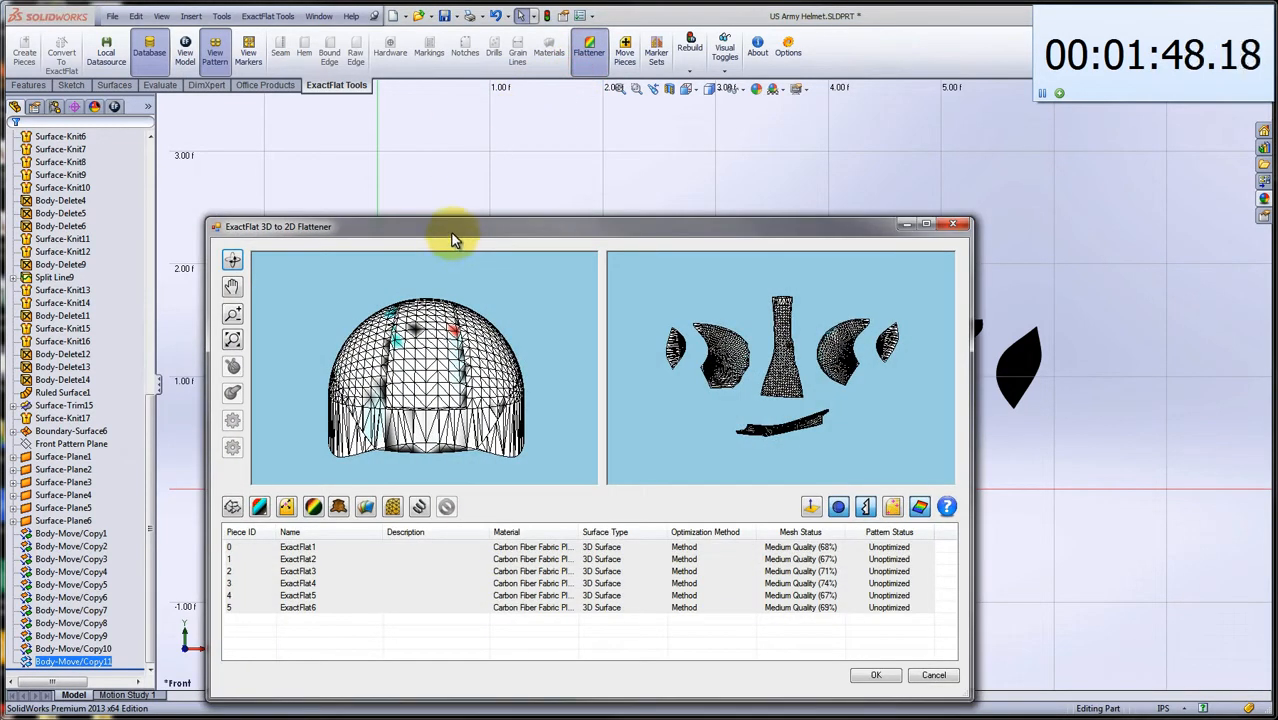
drag(451, 233, 248, 27)
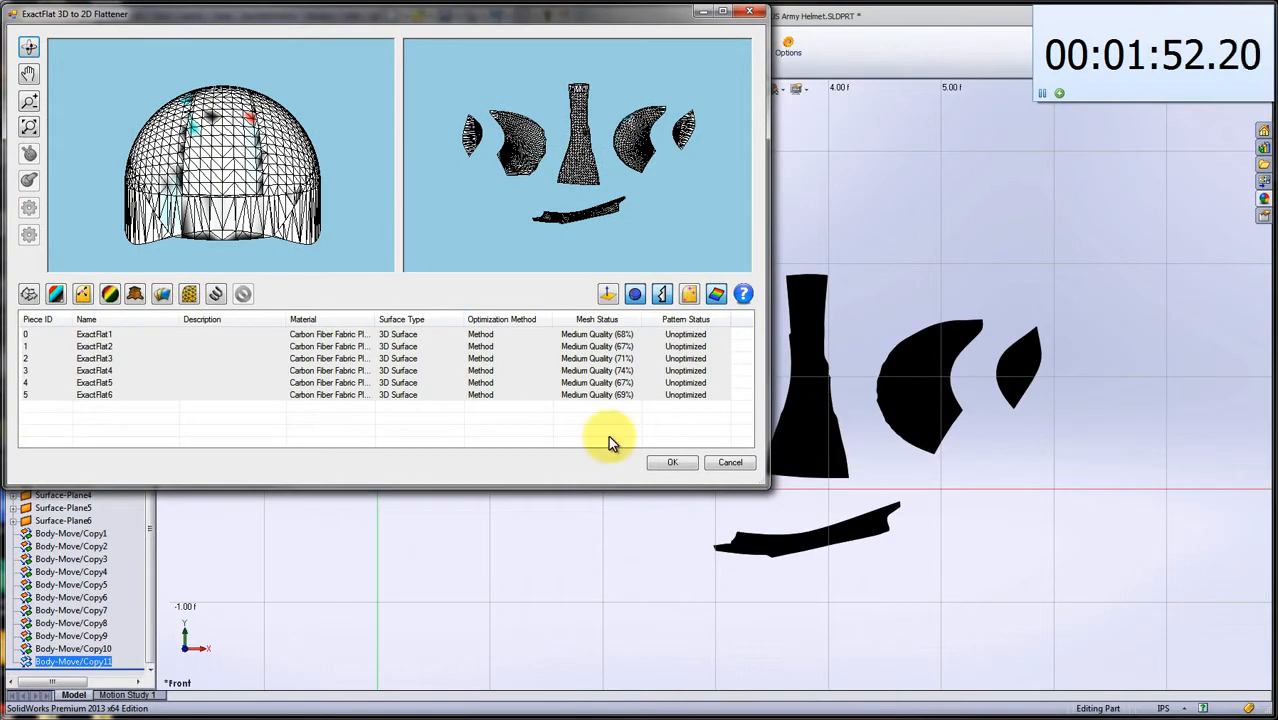
drag(766, 487, 1268, 705)
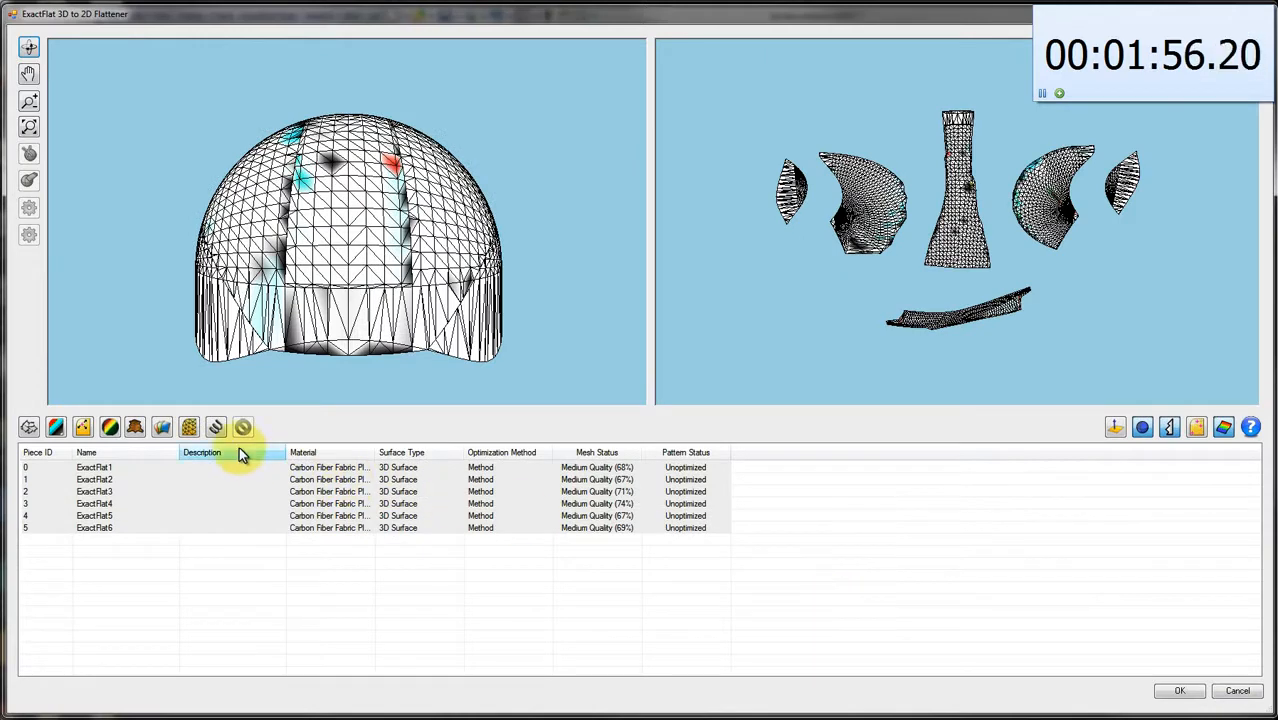
click(190, 430)
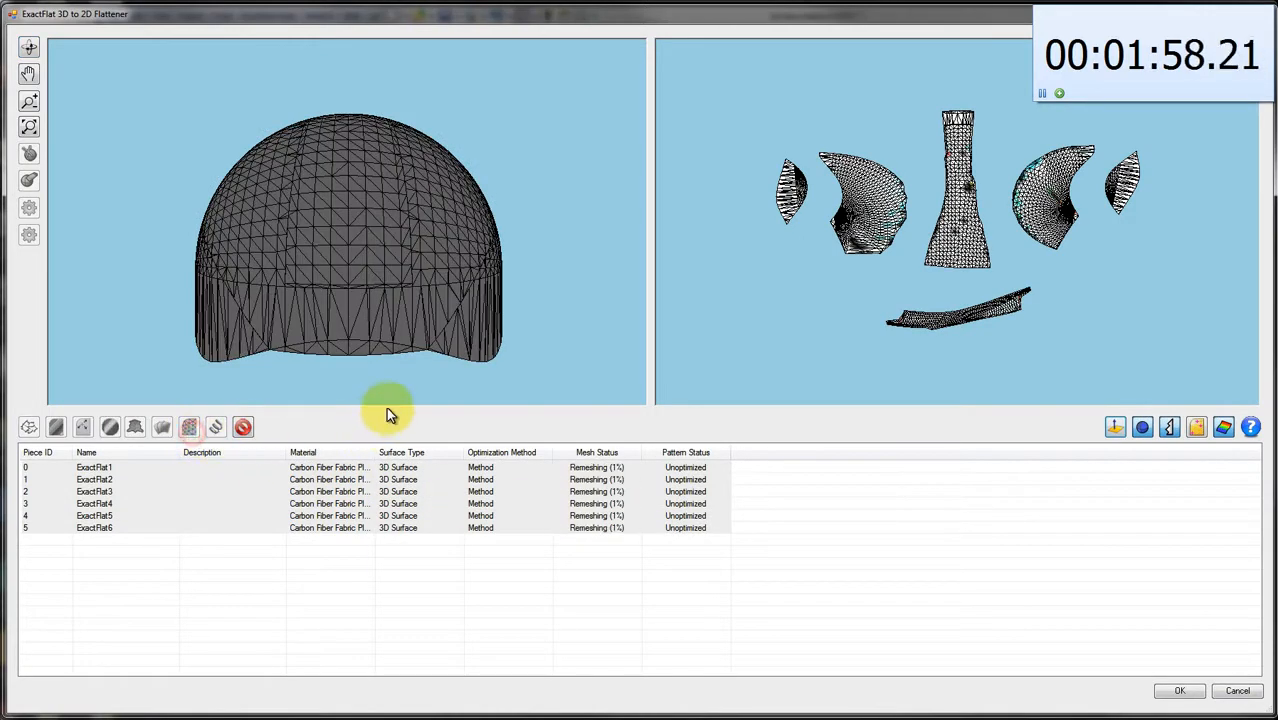
- Give the 3D and 2D previews more height and widen the Material, Mesh Status and Pattern Status columns
drag(387, 409, 379, 531)
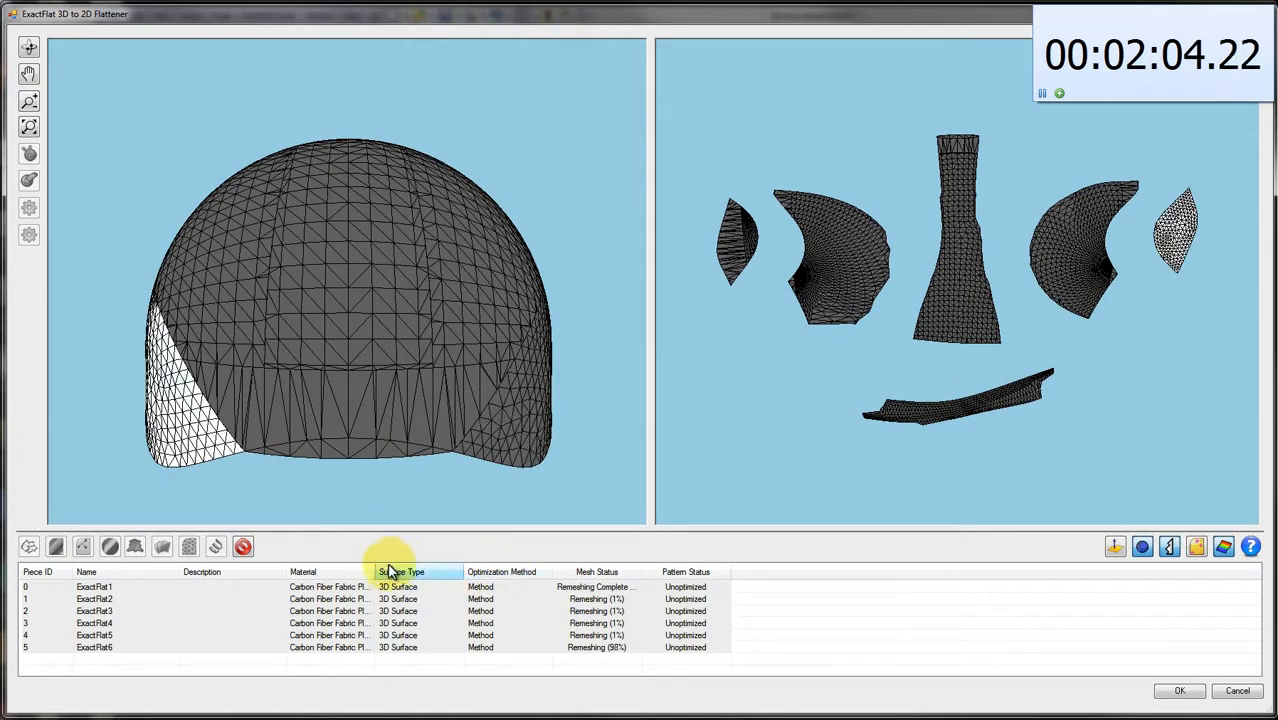
drag(375, 571, 466, 571)
drag(734, 571, 790, 570)
drag(876, 570, 926, 567)
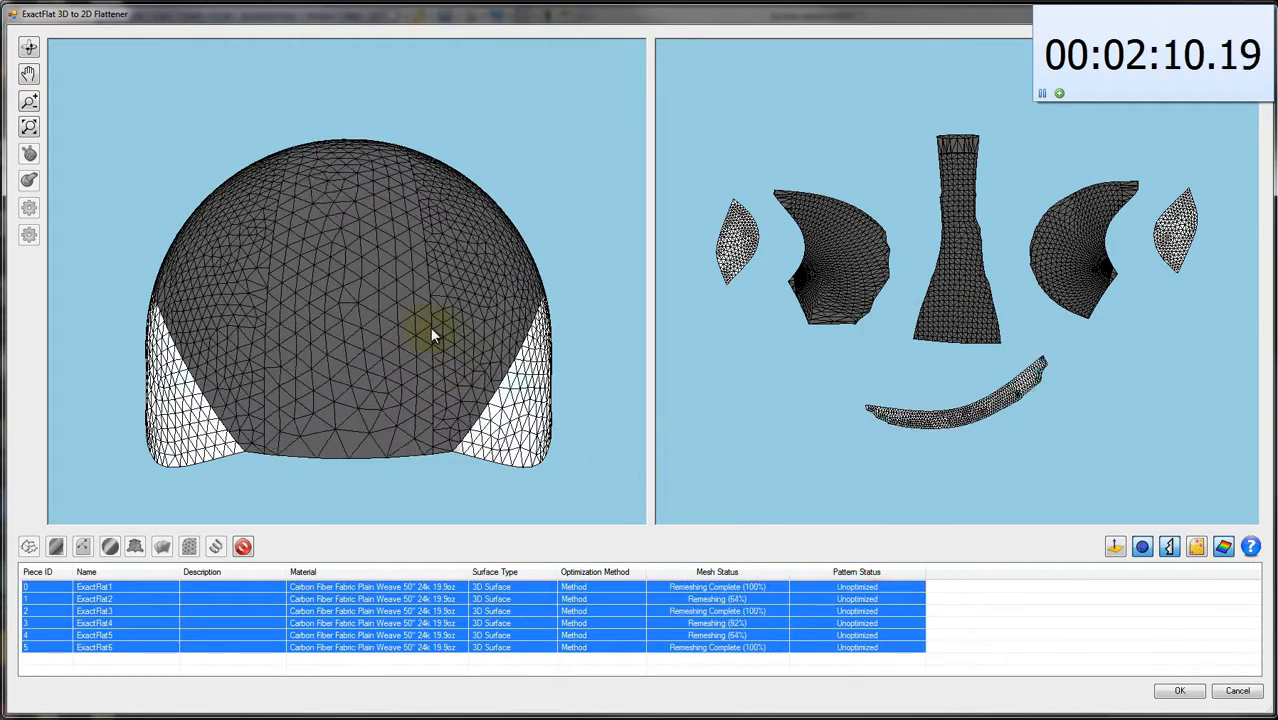
- Check the remeshed helmet from several sides and run the pattern optimization on all six pieces
drag(363, 305, 343, 280)
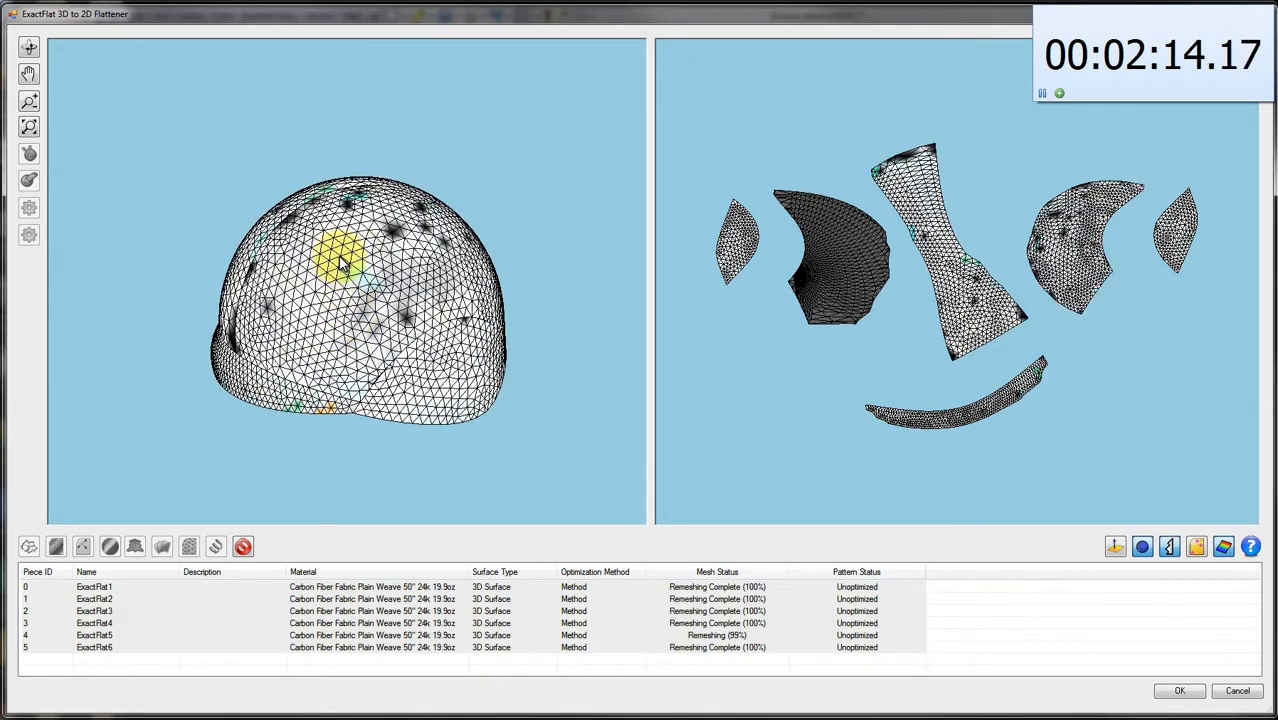
drag(343, 361, 383, 400)
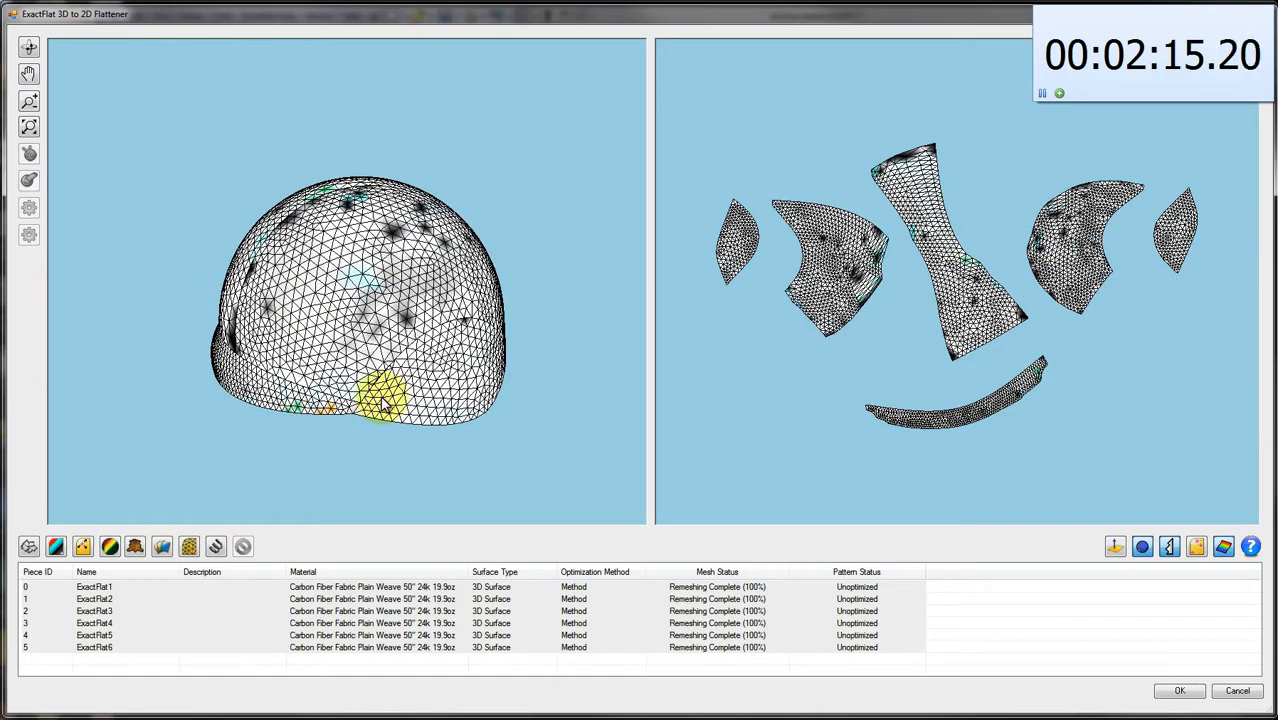
click(216, 546)
drag(342, 371, 342, 288)
mouse_move(437, 318)
mouse_down()
mouse_move(297, 294)
mouse_move(386, 314)
mouse_move(337, 300)
mouse_move(422, 294)
mouse_move(385, 300)
mouse_move(379, 365)
mouse_move(437, 305)
mouse_up()
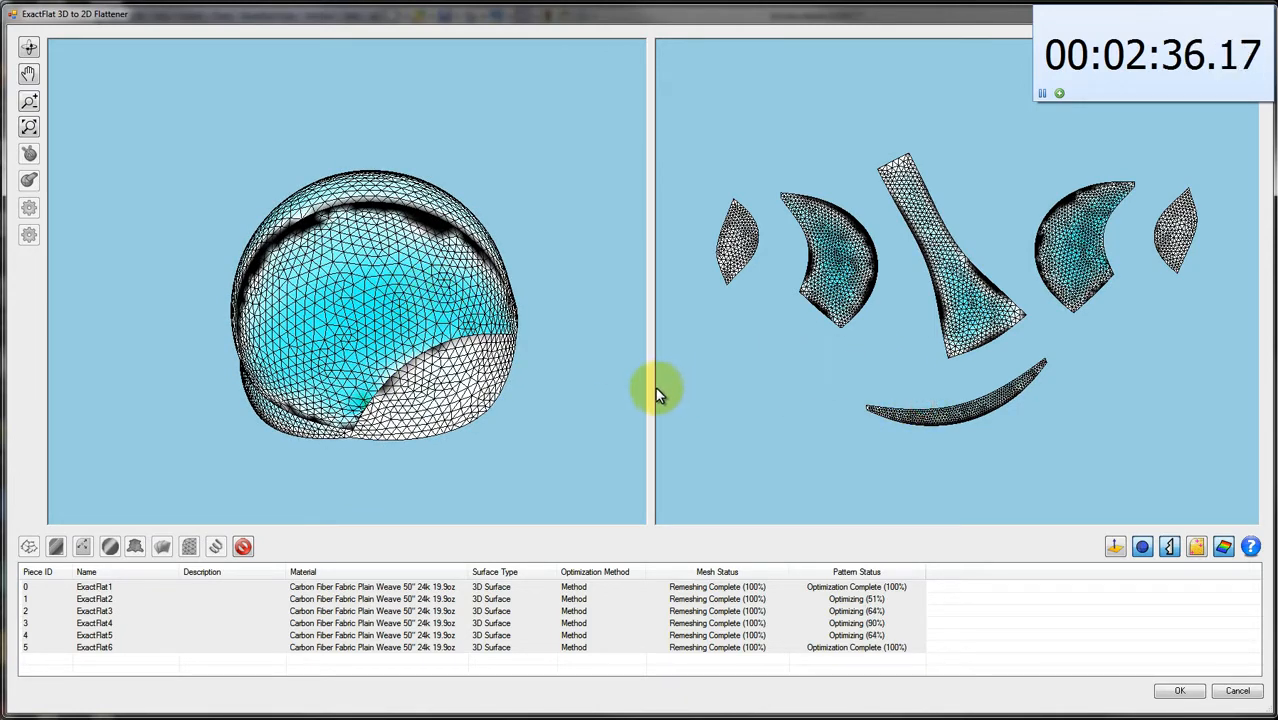
- Widen the 2D preview and examine the color shading on the flat pieces and around the 3D helmet
drag(652, 392, 494, 380)
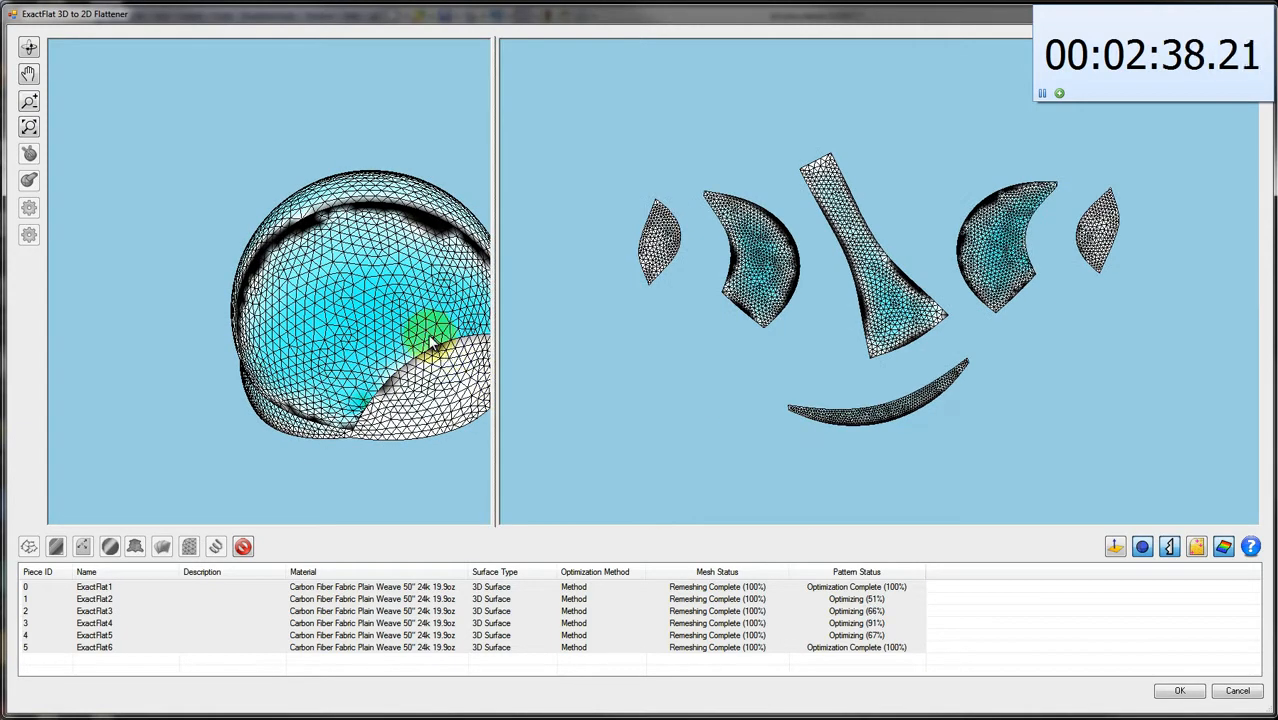
drag(432, 343, 327, 305)
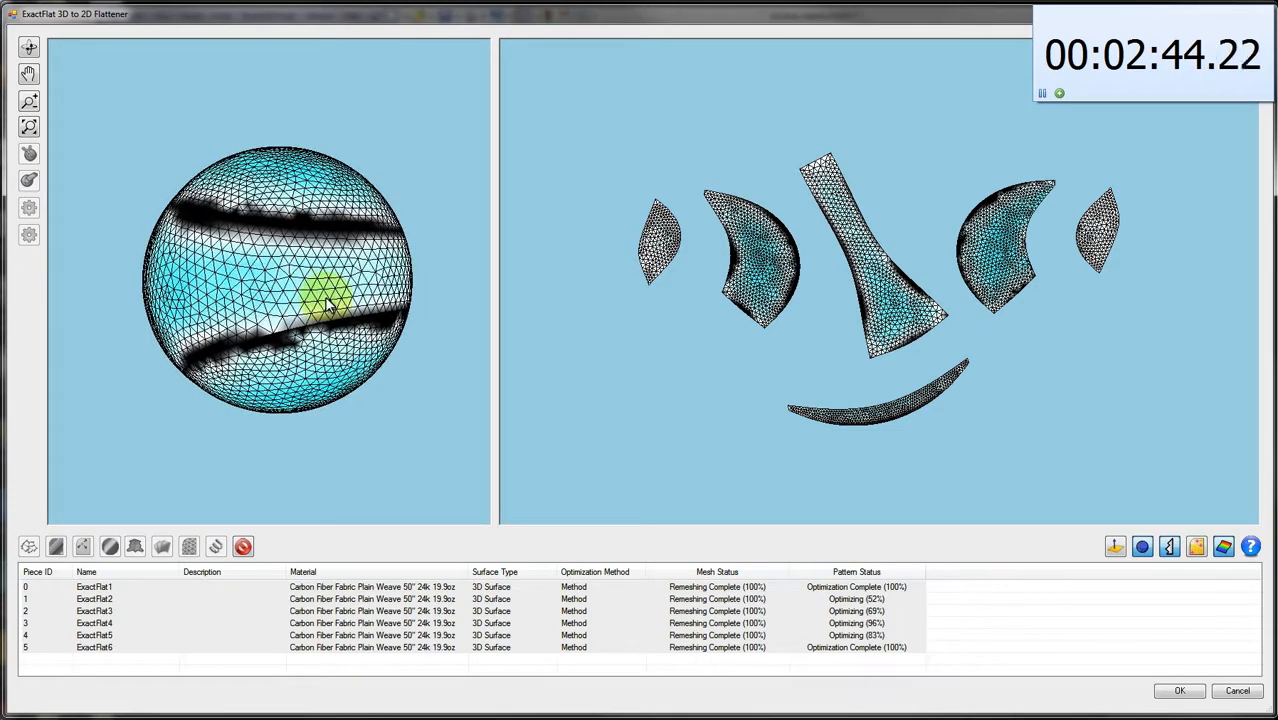
scroll(996, 336, up, 3)
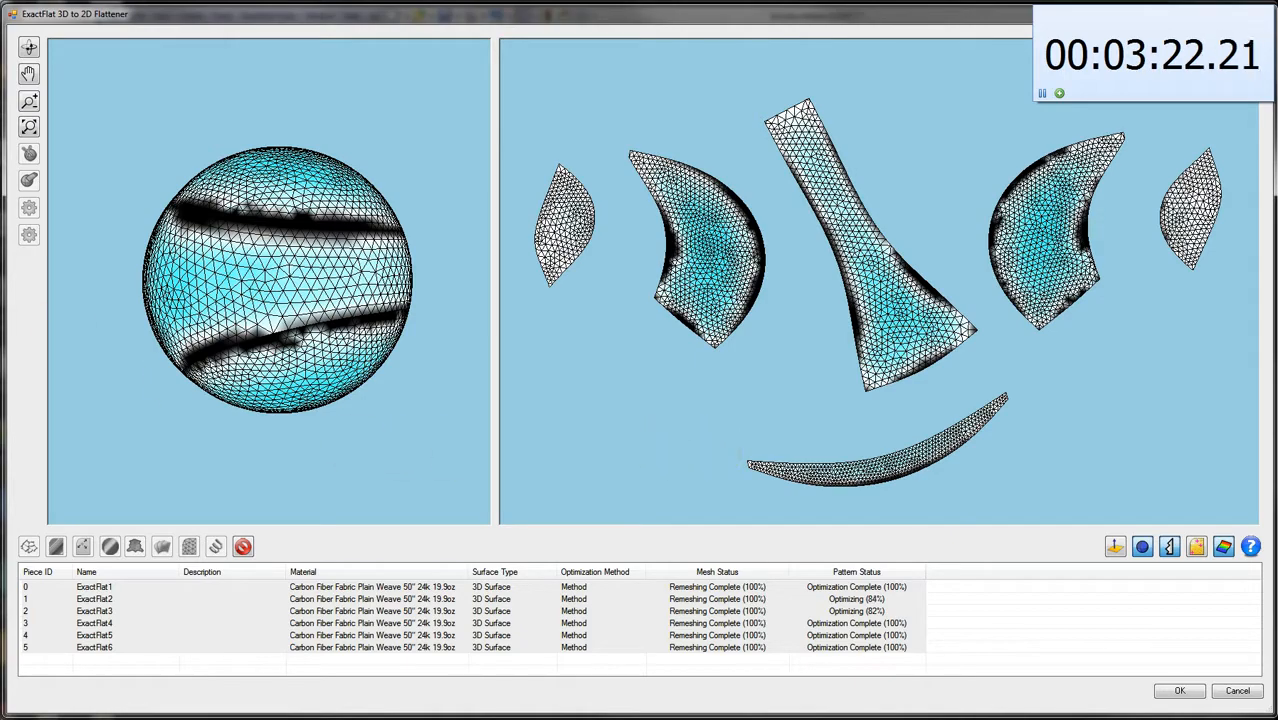
click(28, 47)
drag(208, 330, 337, 348)
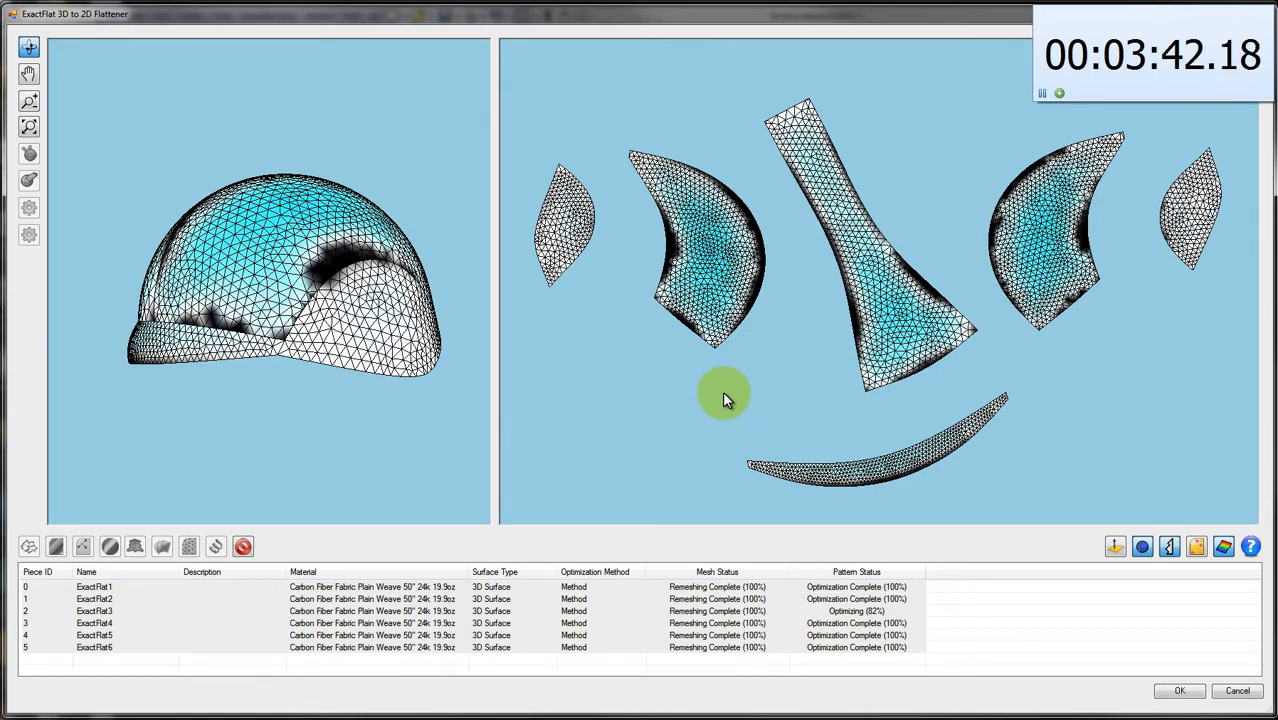
- Inspect the visor piece ExactFlat3 alone, redisplay all six pieces, and stop the remaining optimization to finish flattening
click(684, 609)
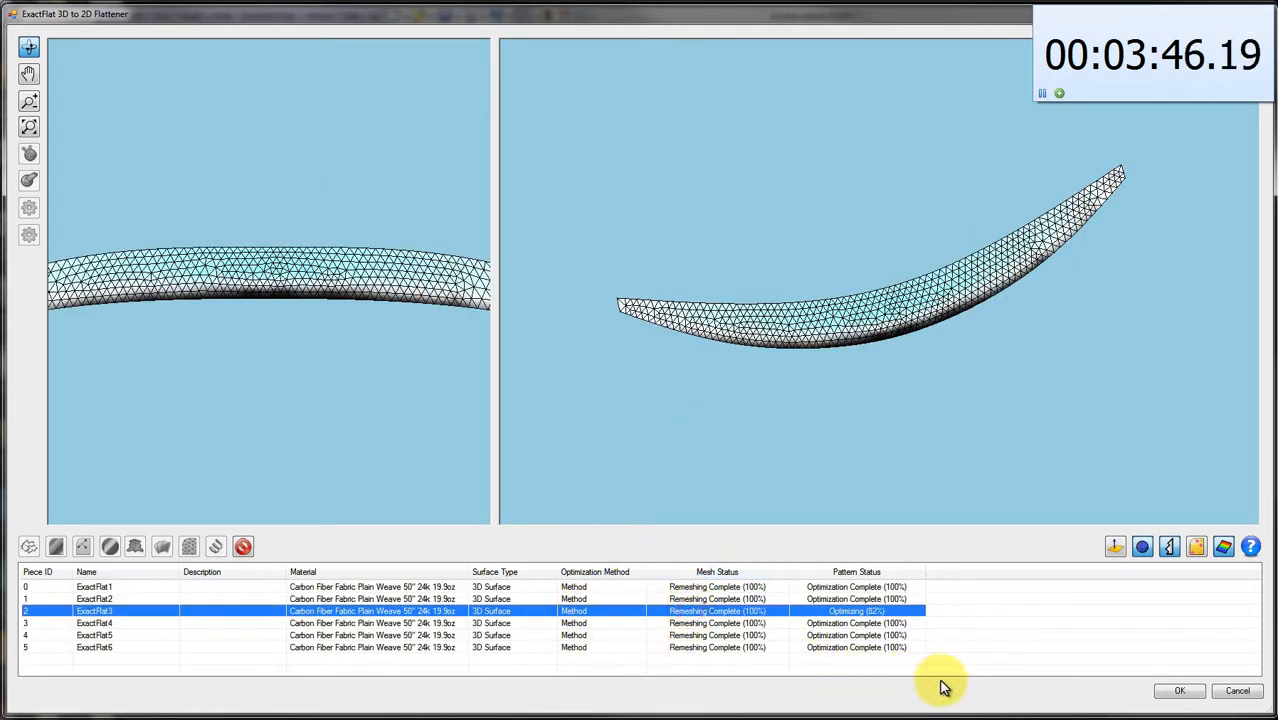
drag(942, 674, 833, 590)
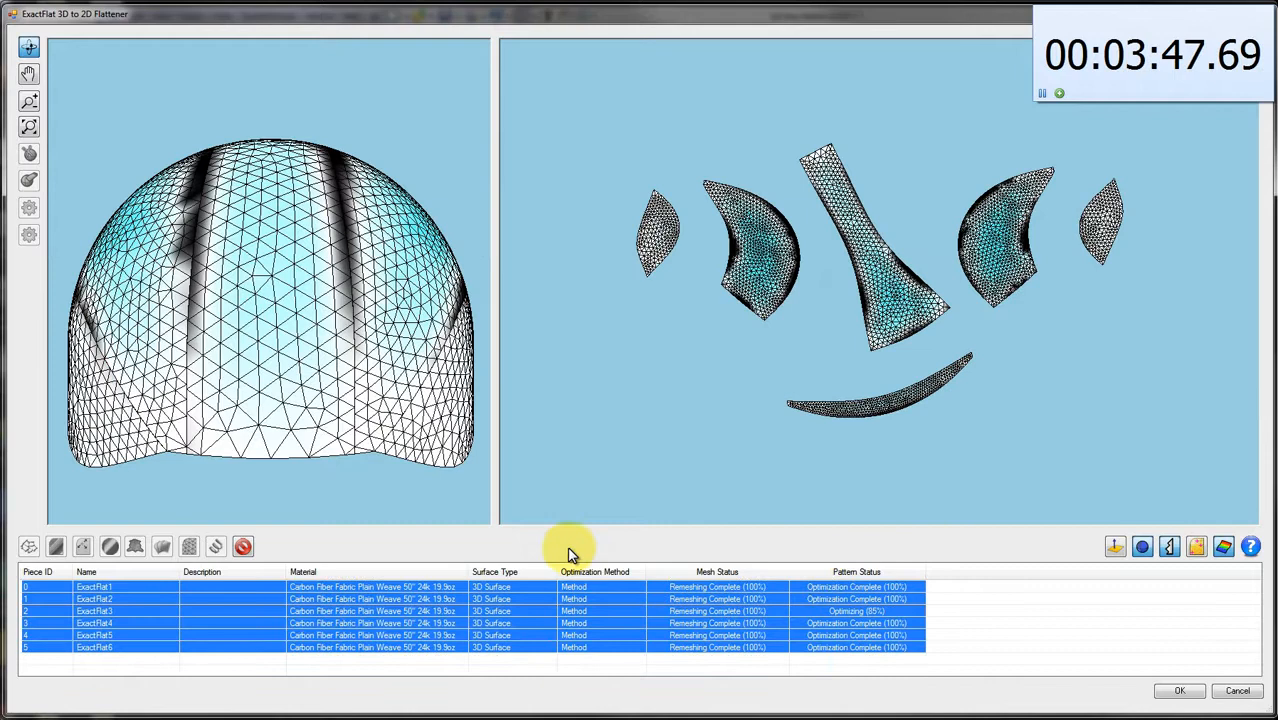
click(246, 550)
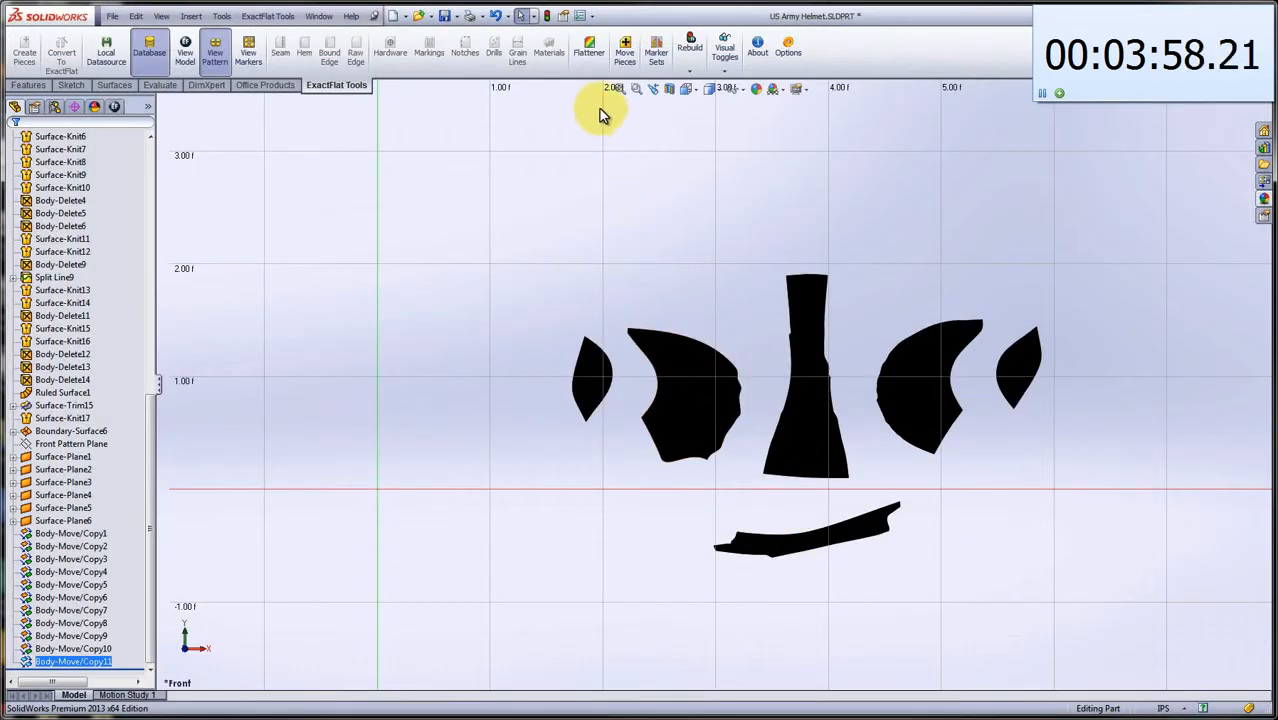
- Rebuild the ExactFlat pattern pieces with the standard Rebuild option
click(923, 214)
scroll(1170, 311, down, 1)
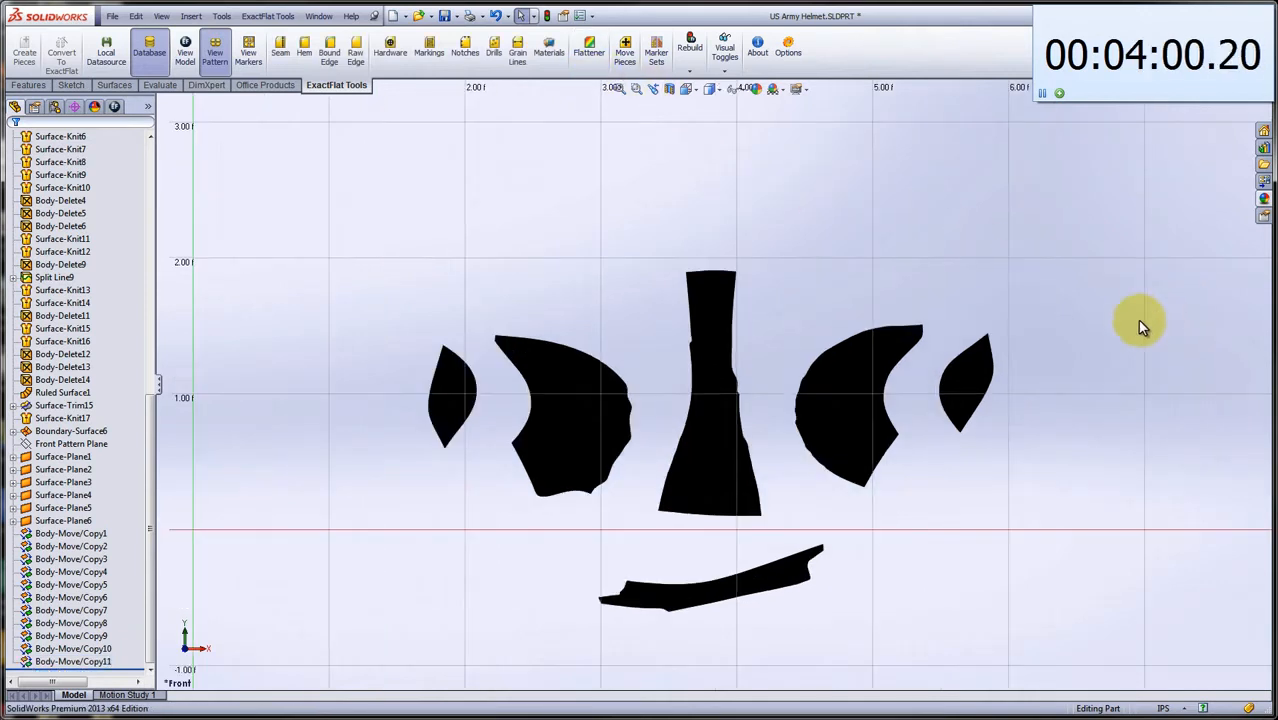
scroll(925, 353, down, 1)
click(689, 70)
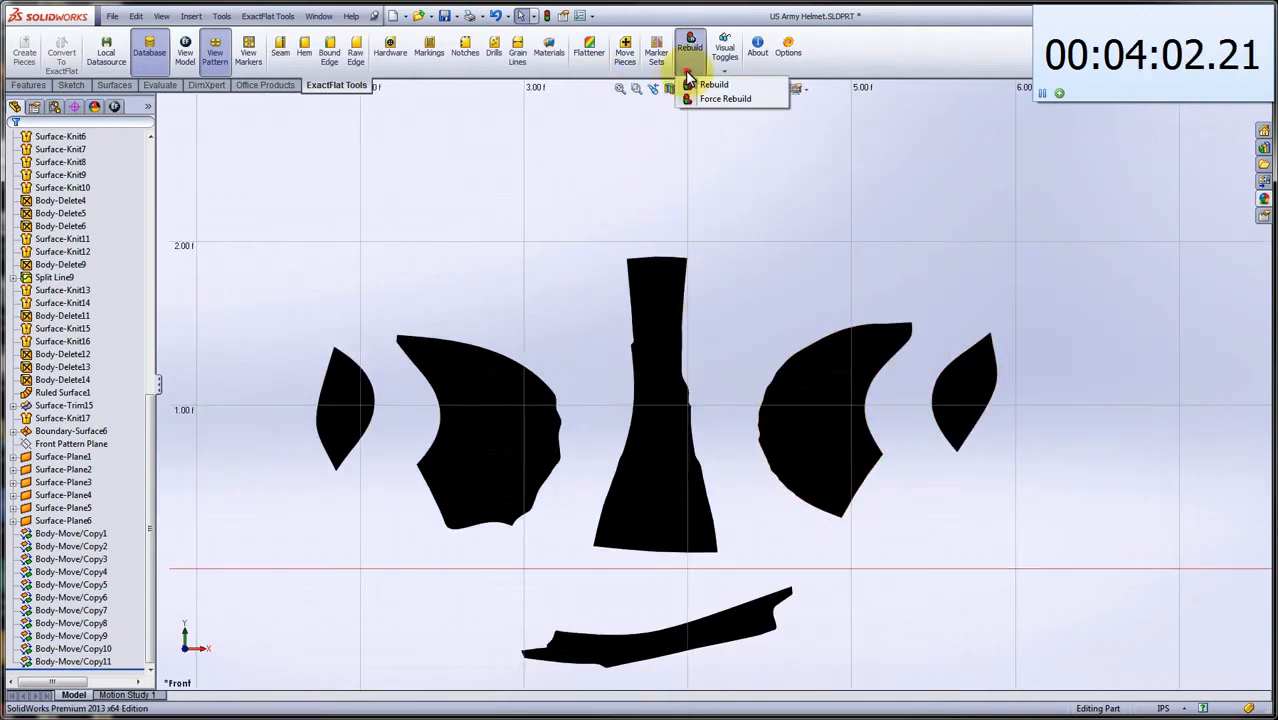
click(712, 85)
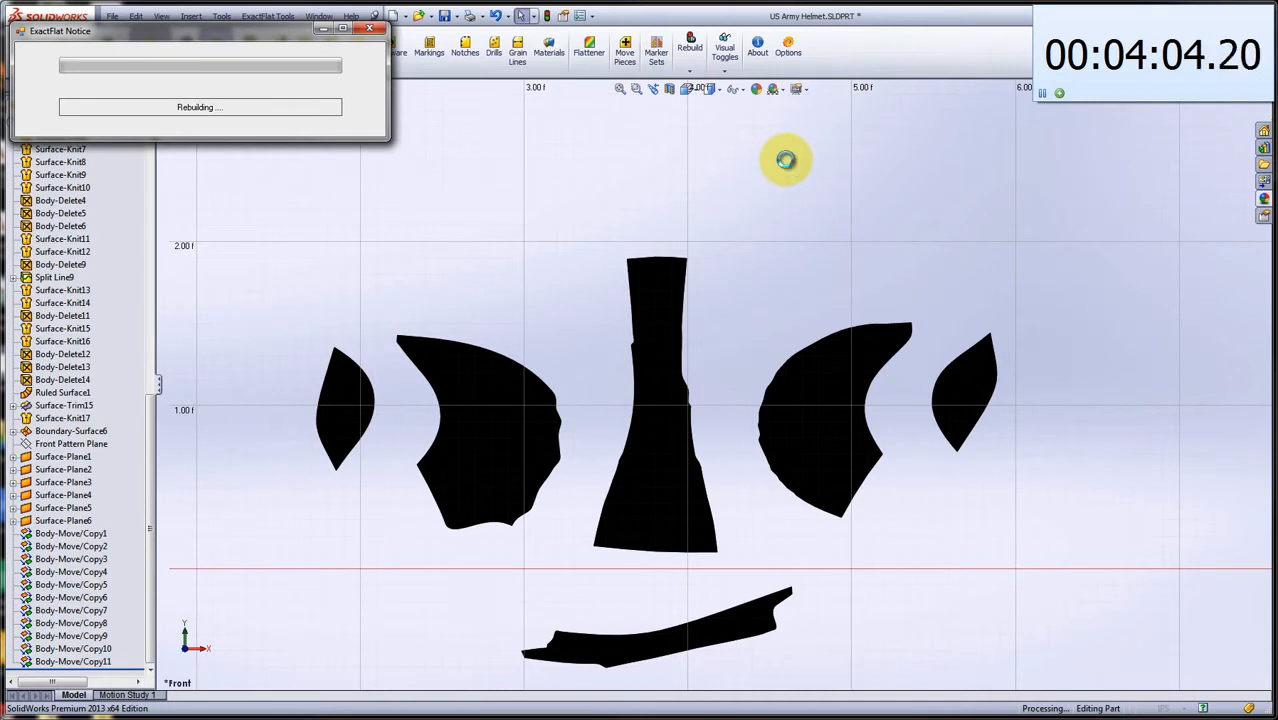